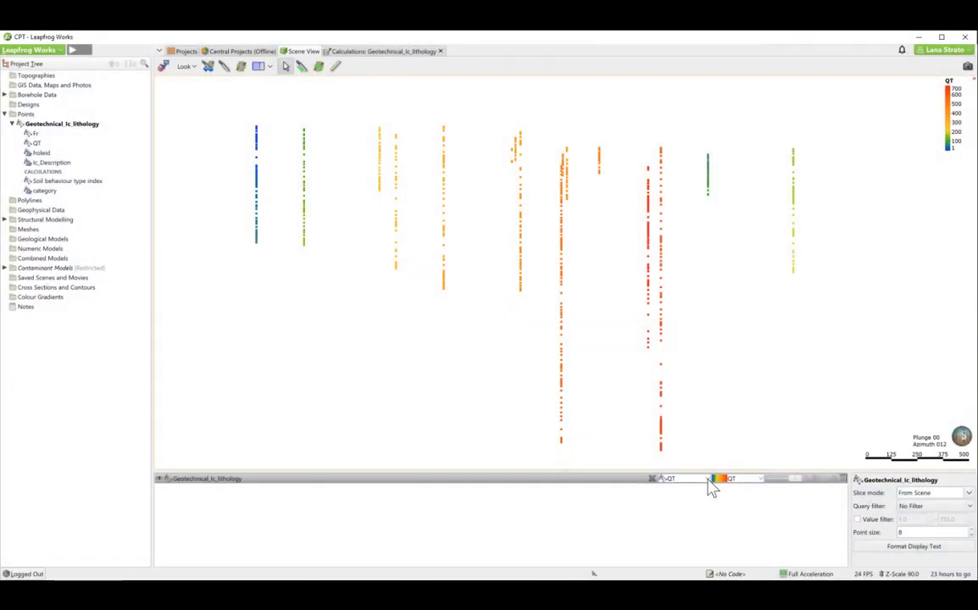
Colour the Geotechnical_lc_lithology points by Fr and review their Calculations tab
click(707, 479)
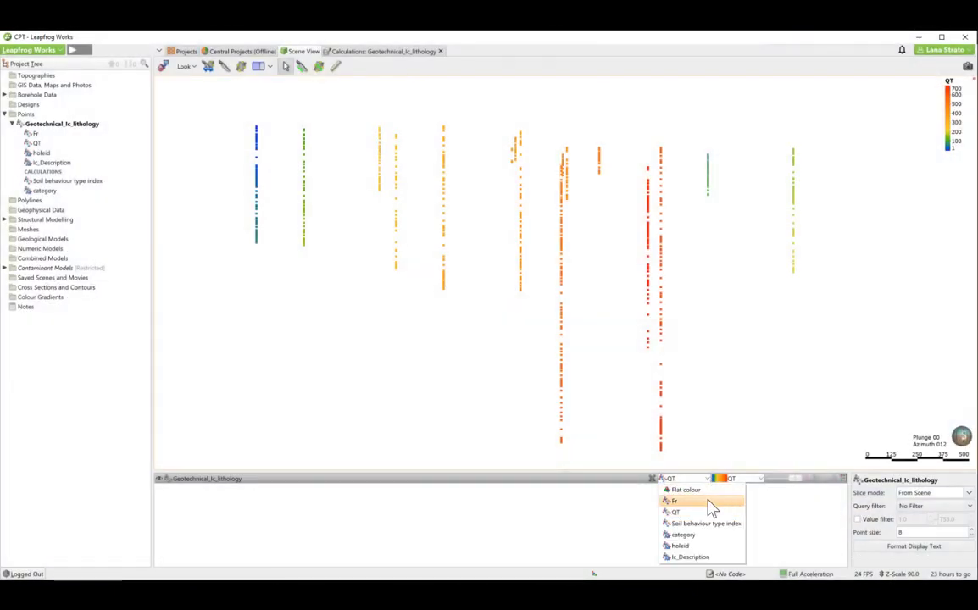
click(674, 501)
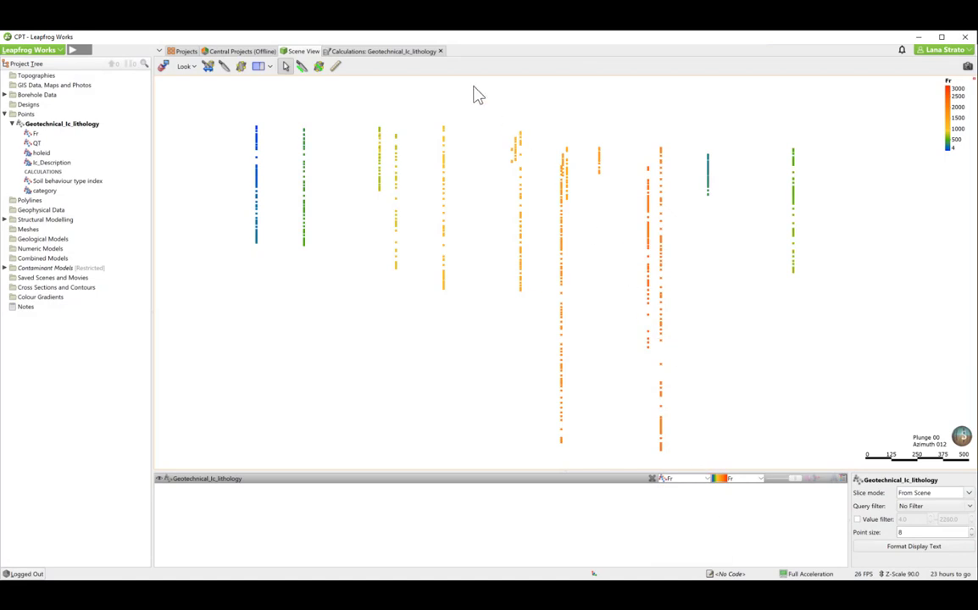
click(396, 53)
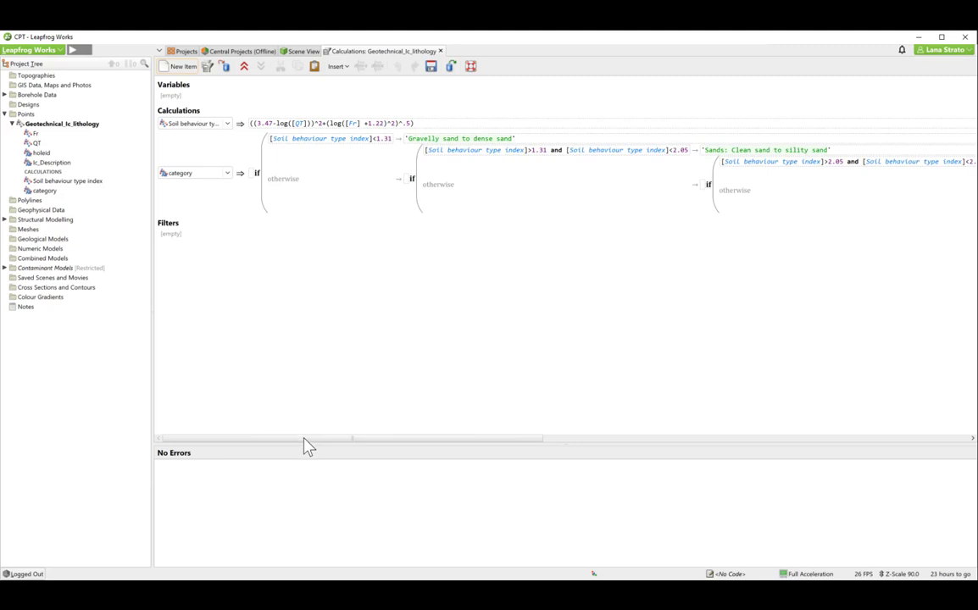
click(301, 51)
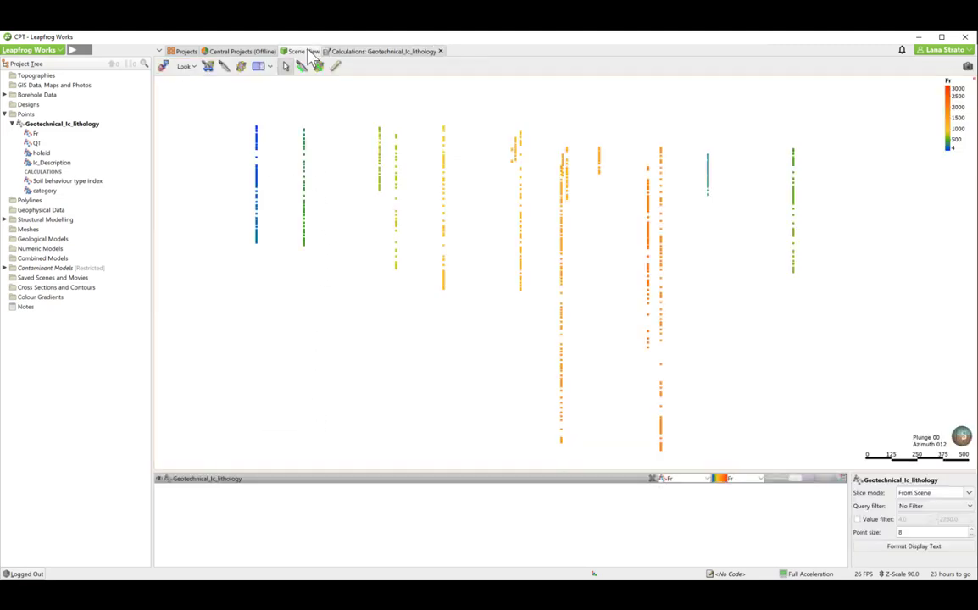
Colour the points by Soil behaviour type index, then by the calculated category
click(701, 480)
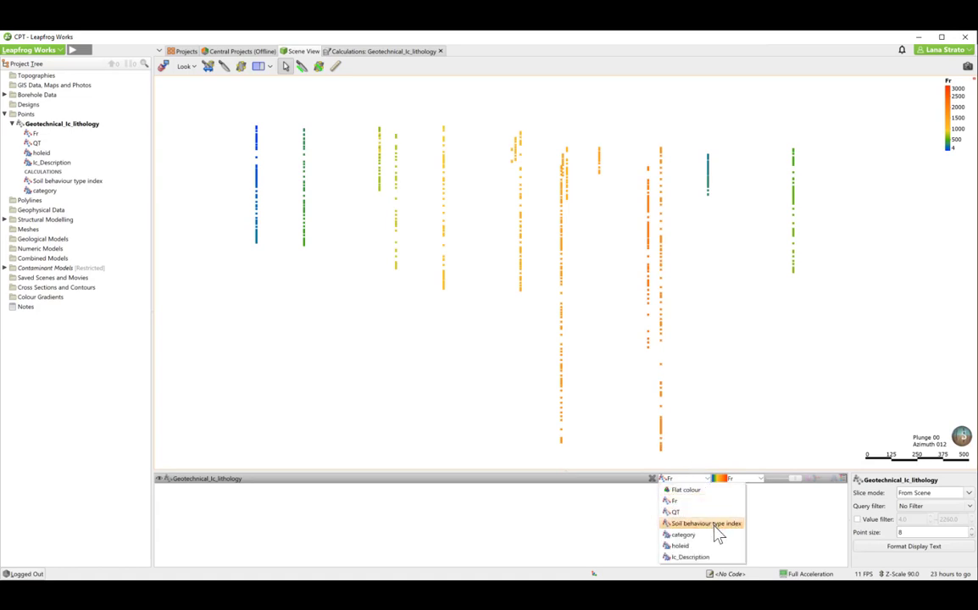
click(705, 523)
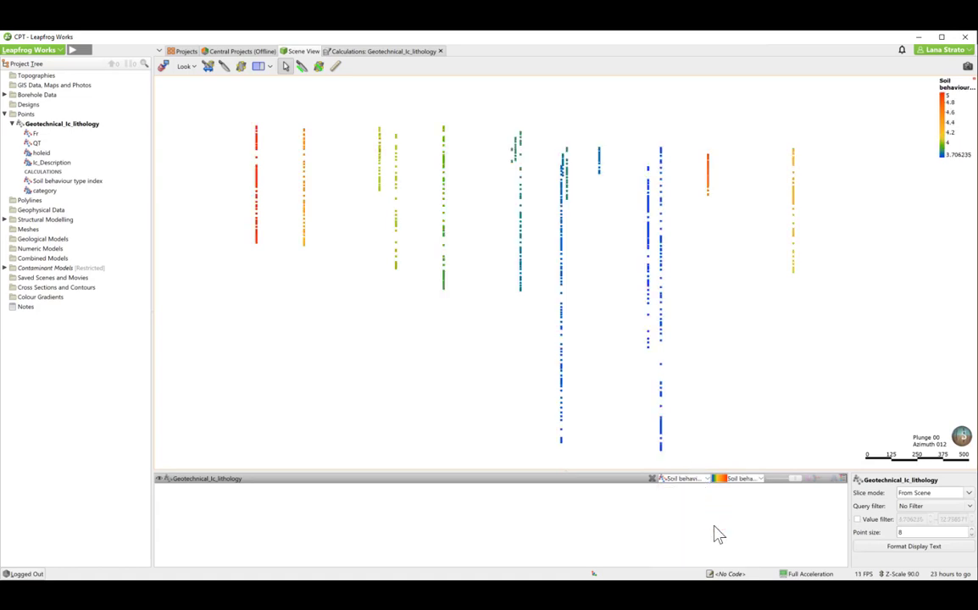
click(695, 480)
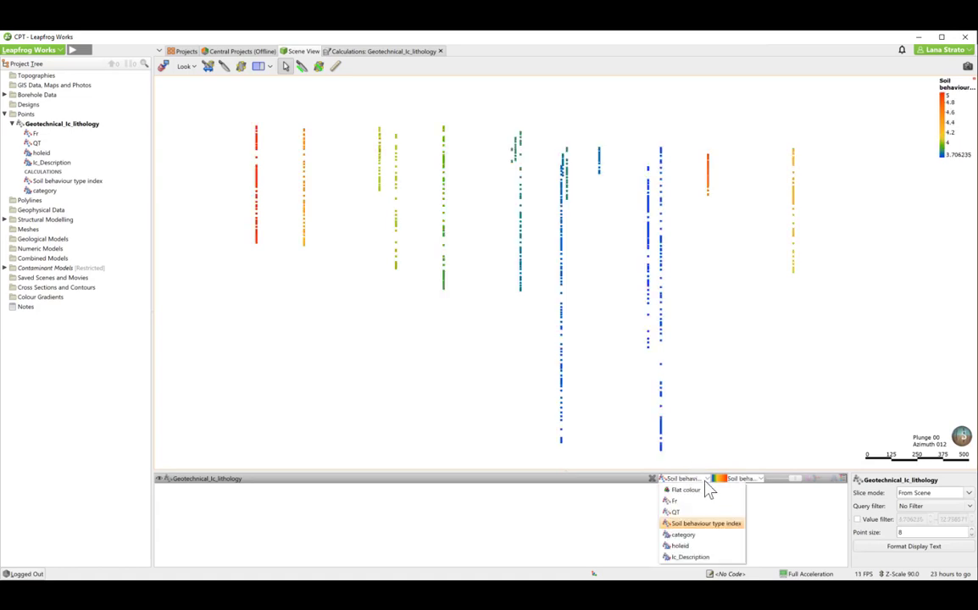
click(708, 536)
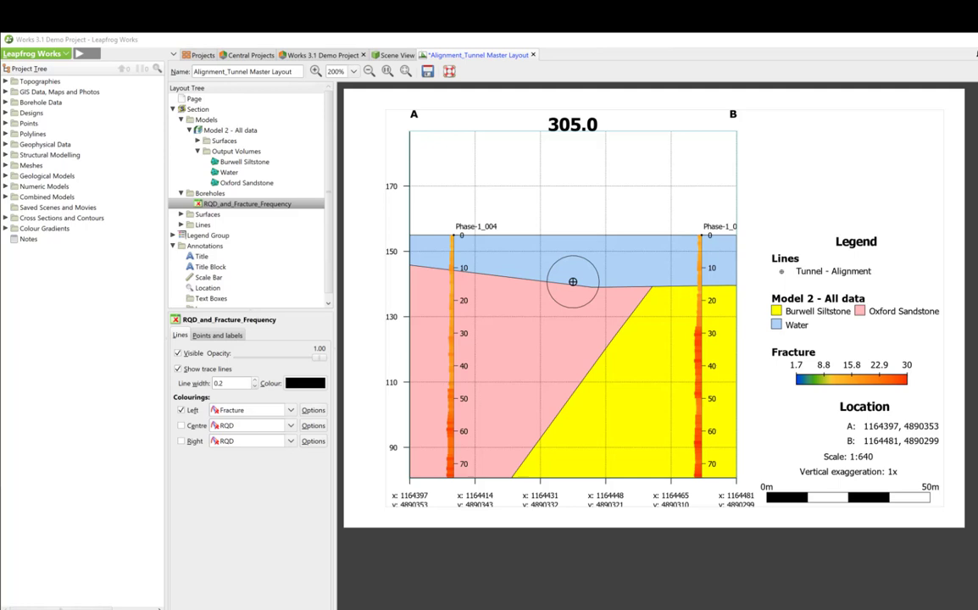
Toggle the borehole depth markers off and on, keep their ticks on the right, and view the label settings
click(223, 335)
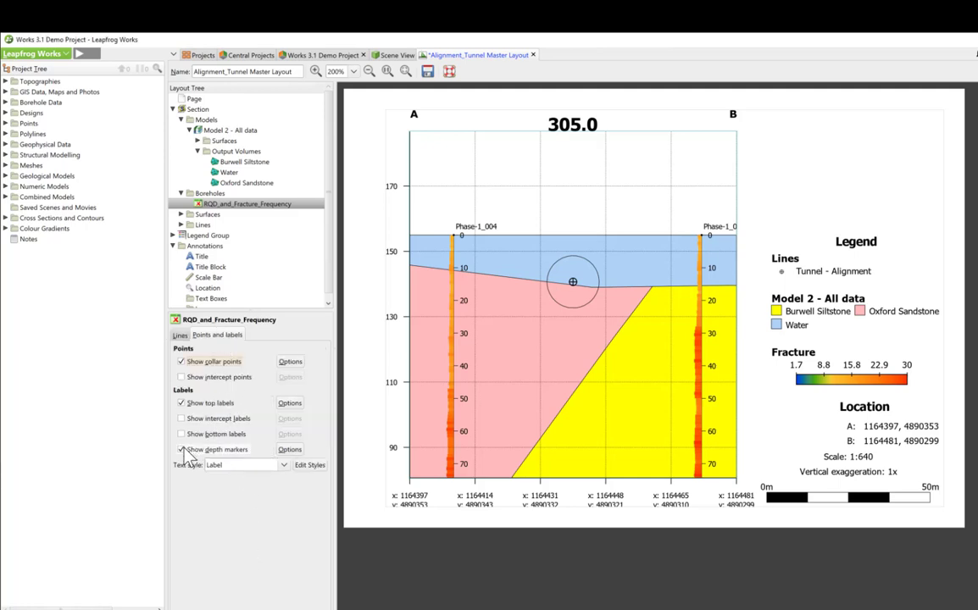
click(182, 450)
click(181, 450)
click(290, 450)
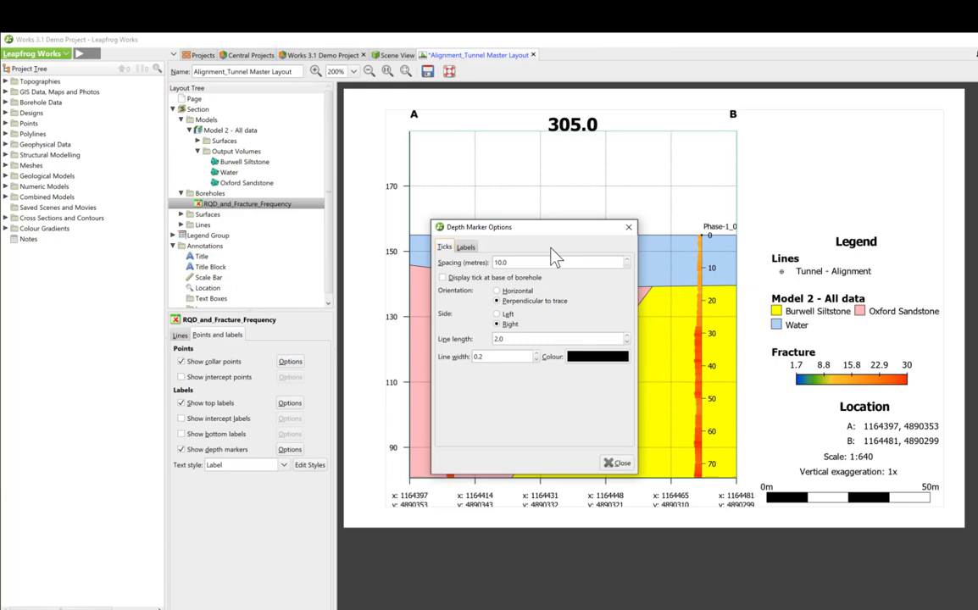
click(508, 314)
click(510, 324)
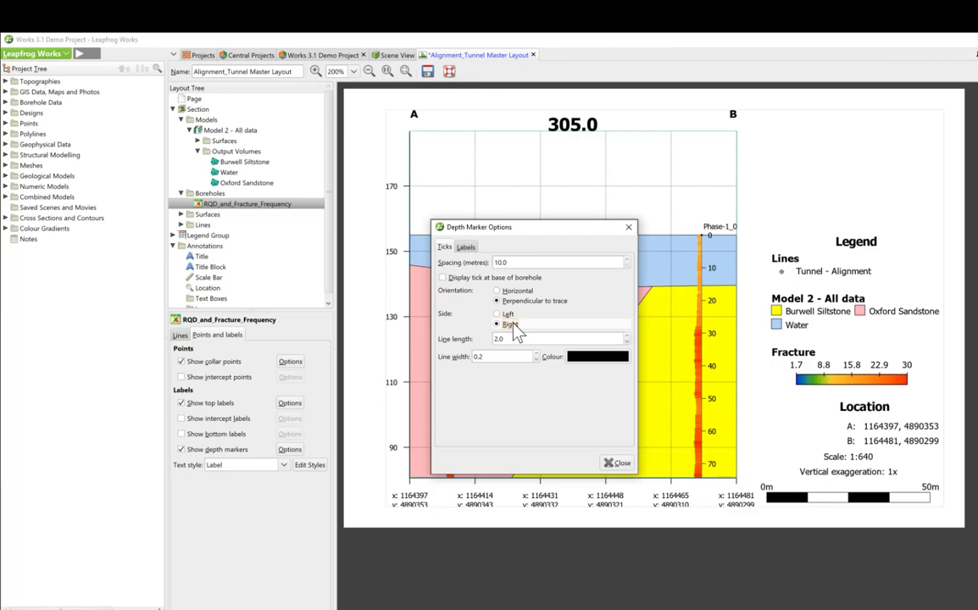
click(465, 246)
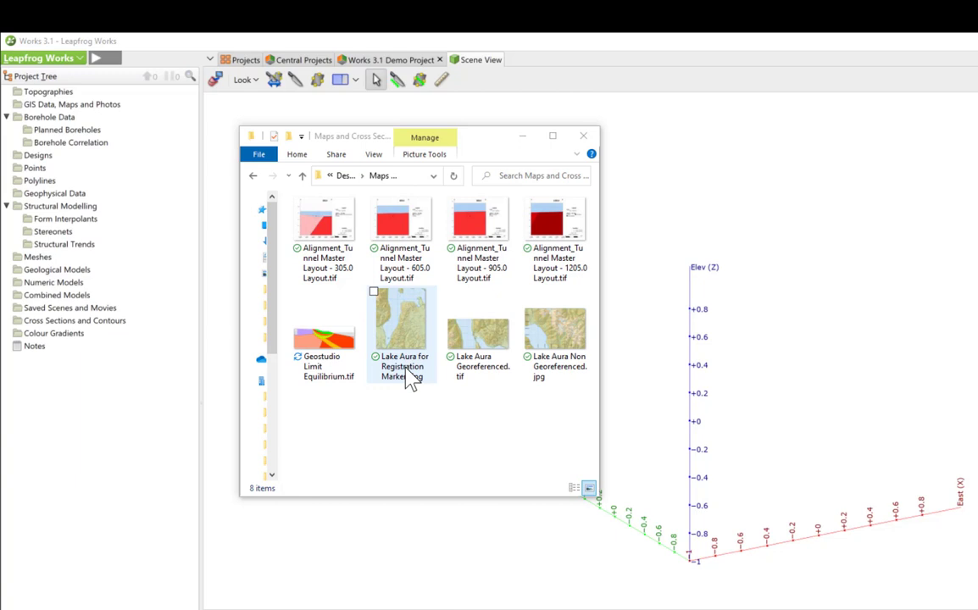
Import the three Lake Aura images into GIS Data, Maps and Photos
click(410, 378)
shift+click(546, 370)
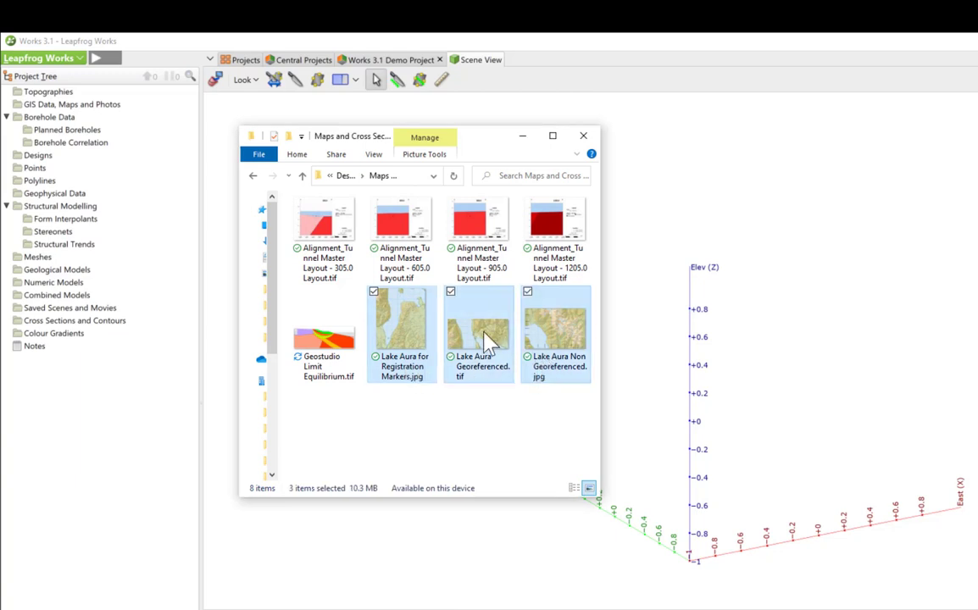
drag(487, 341, 112, 109)
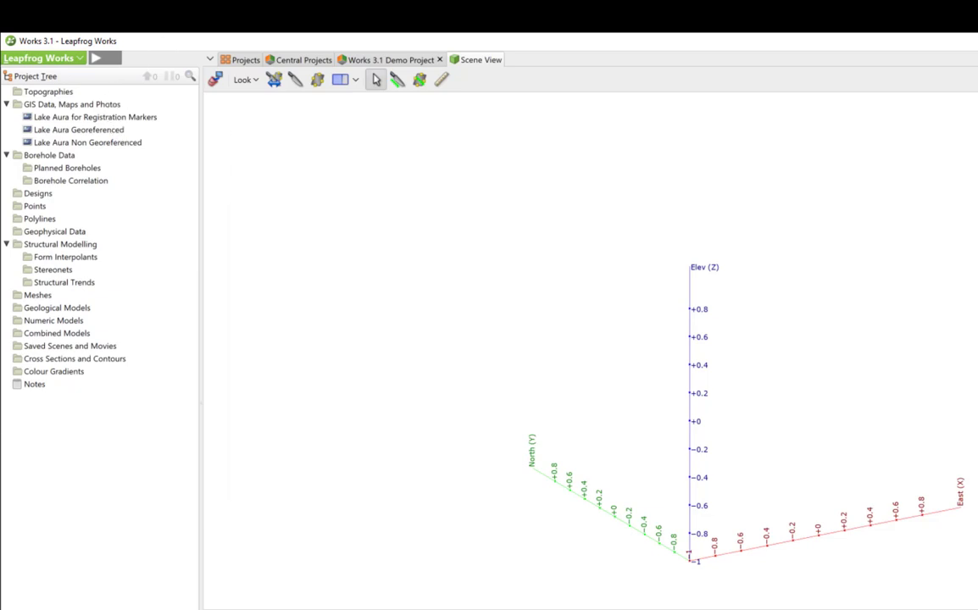
Import the five section images through Geostudio, then show Lake Aura Georeferenced in the 3D scene
key(alt+Tab)
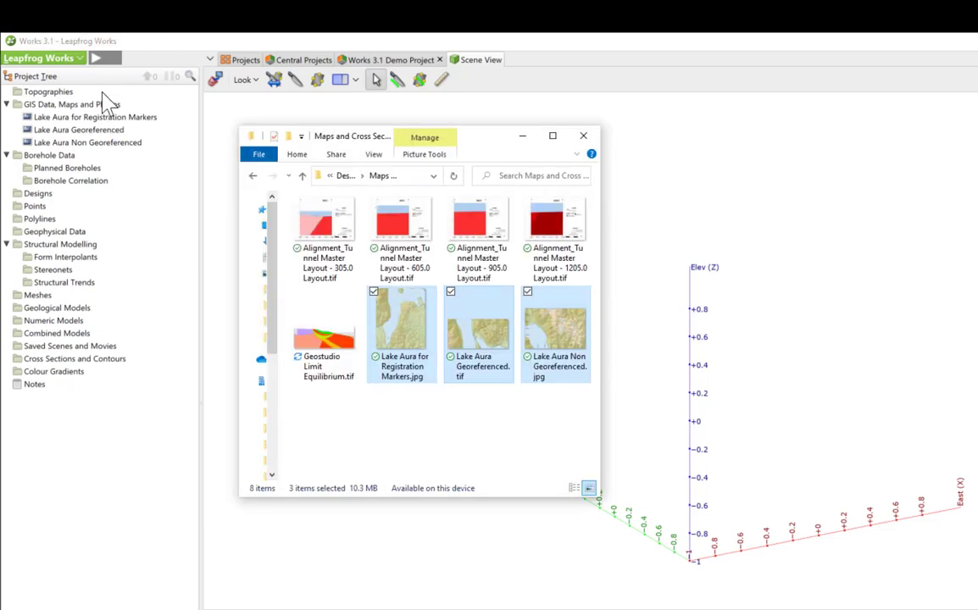
click(318, 222)
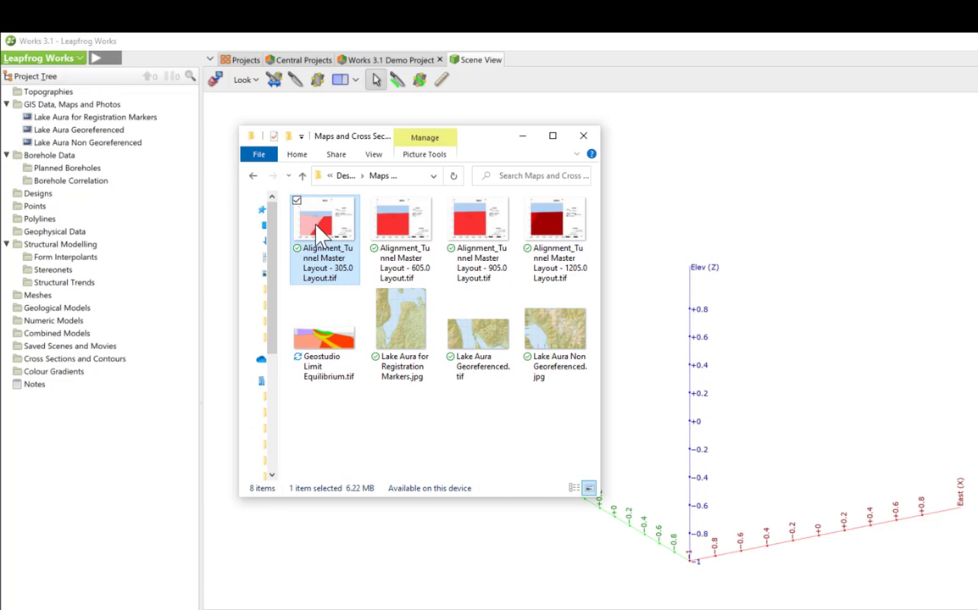
shift+click(315, 334)
drag(323, 312, 98, 362)
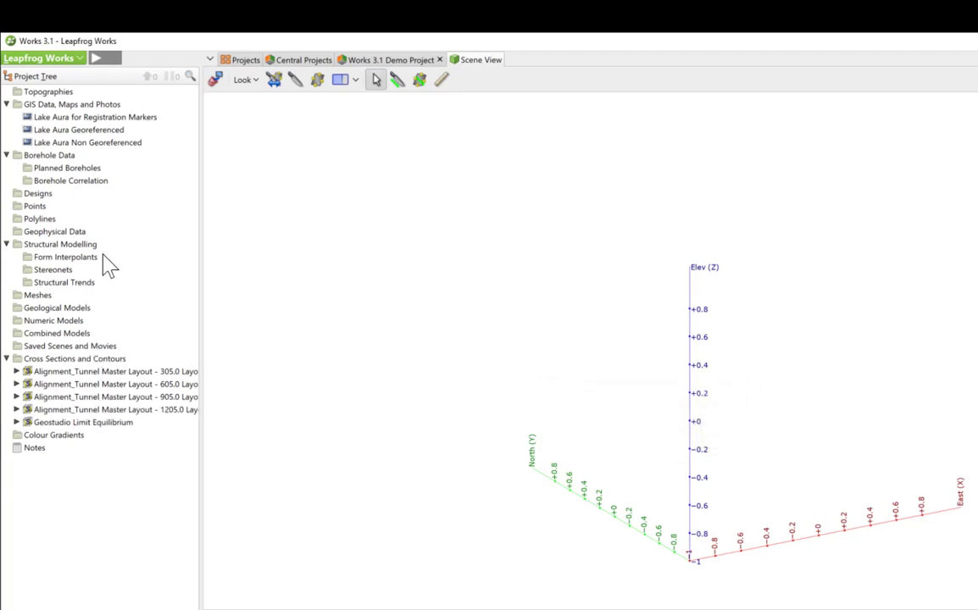
drag(110, 130, 637, 349)
drag(637, 452, 660, 458)
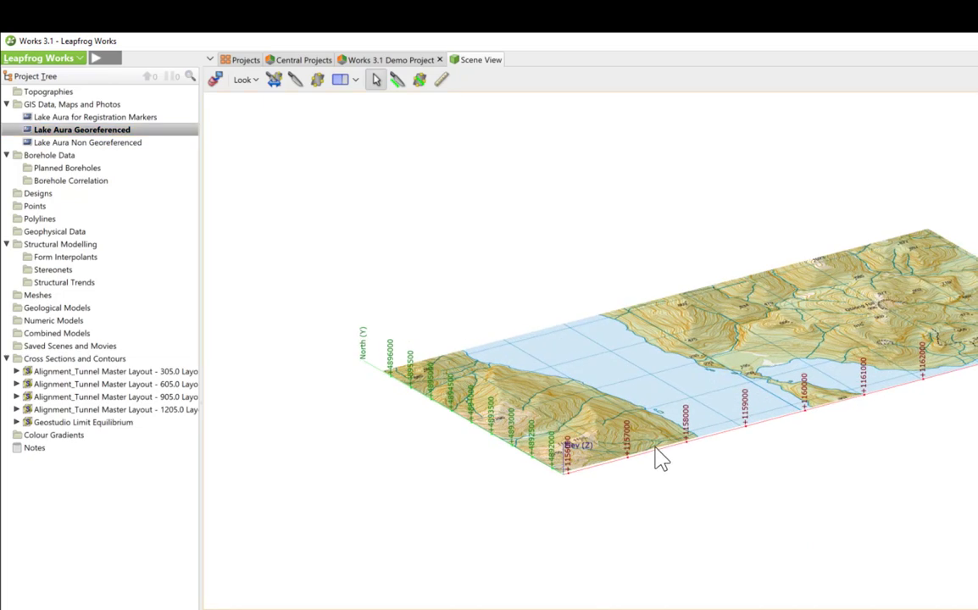
Georeference Marker 1 on Lake Aura Non Georeferenced at 1158000 E, 4901000 N, overriding the image's data
click(141, 145)
double_click(142, 146)
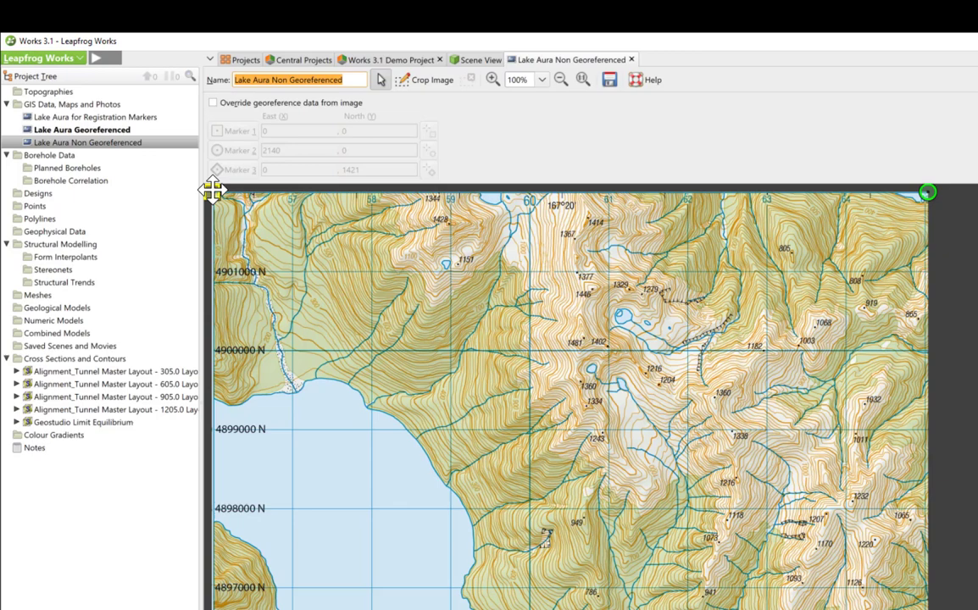
drag(212, 193, 371, 270)
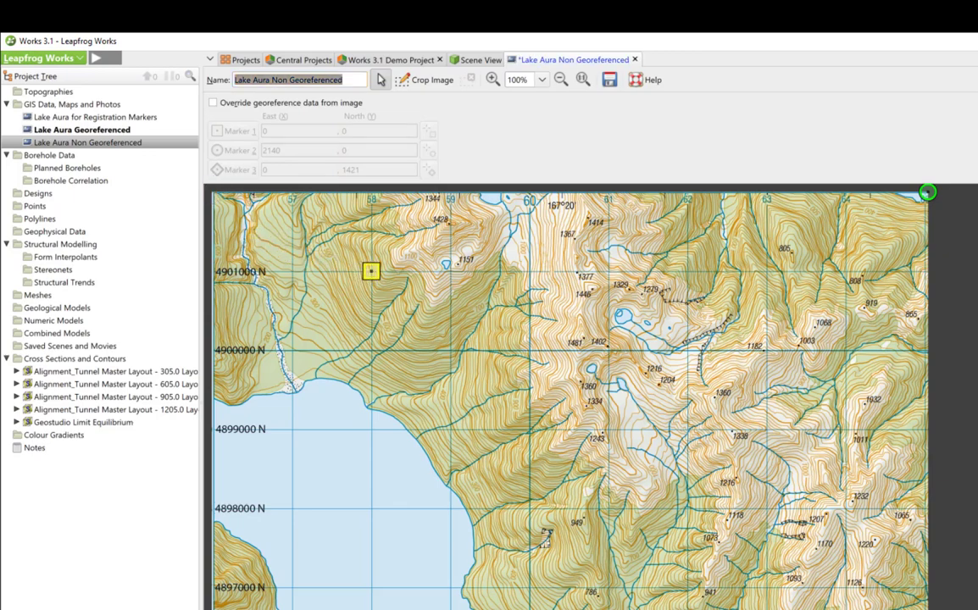
click(213, 103)
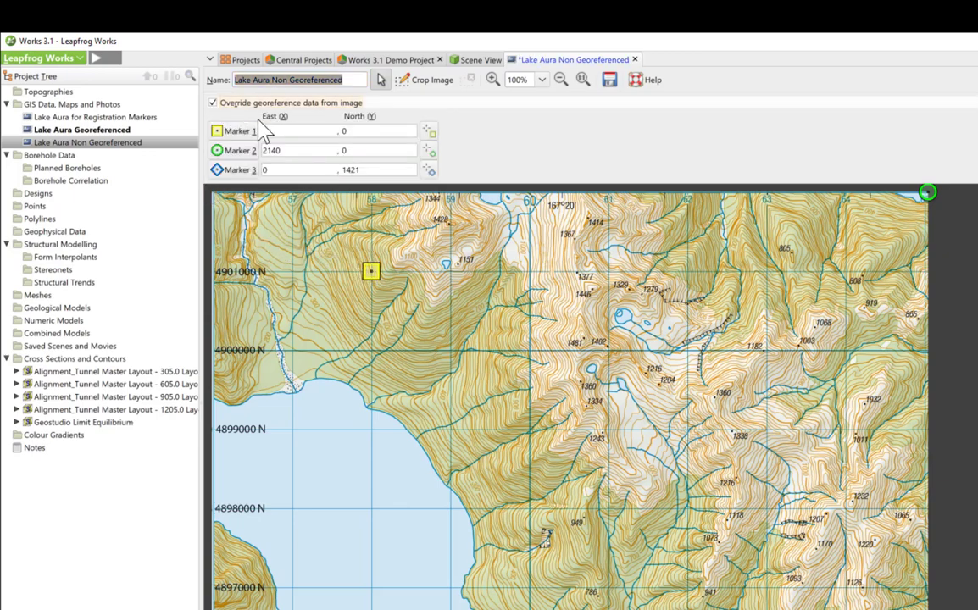
double_click(265, 131)
text(1158000)
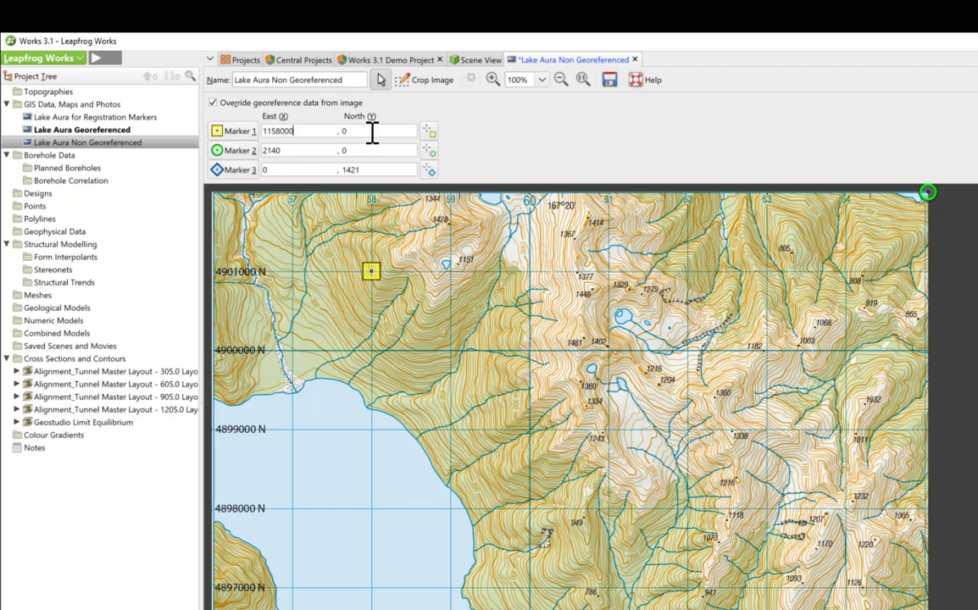
key(Tab)
text(4901000)
click(610, 79)
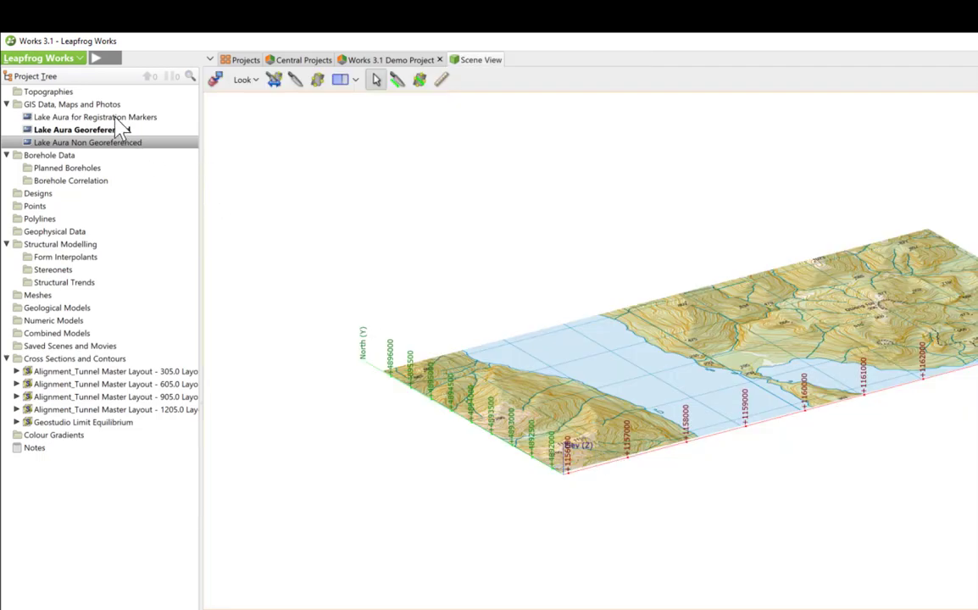
Add the non-georeferenced Lake Aura map to the 3D scene and zoom in
drag(112, 146, 668, 260)
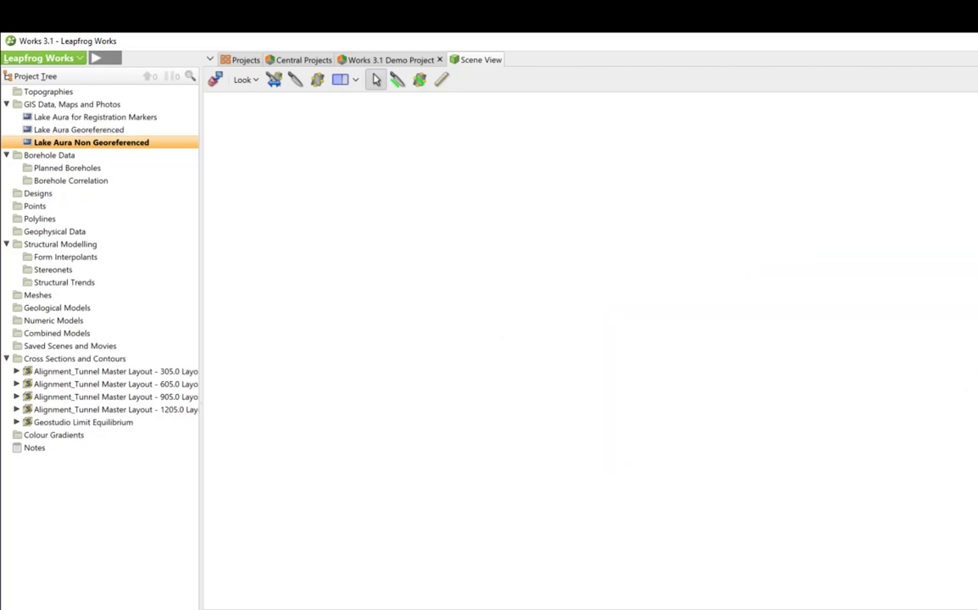
click(48, 92)
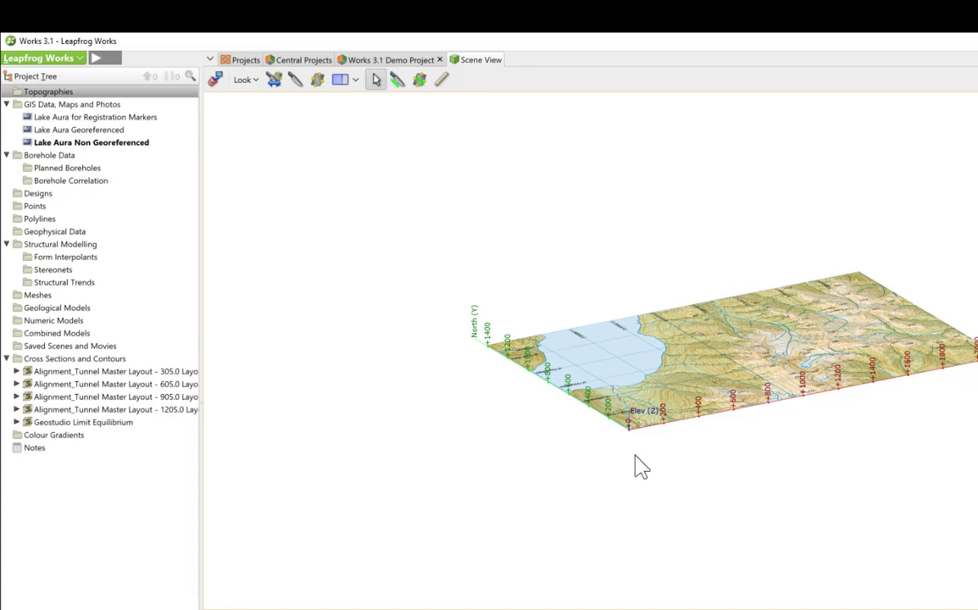
scroll(635, 465, up, 2)
scroll(670, 490, up, 1)
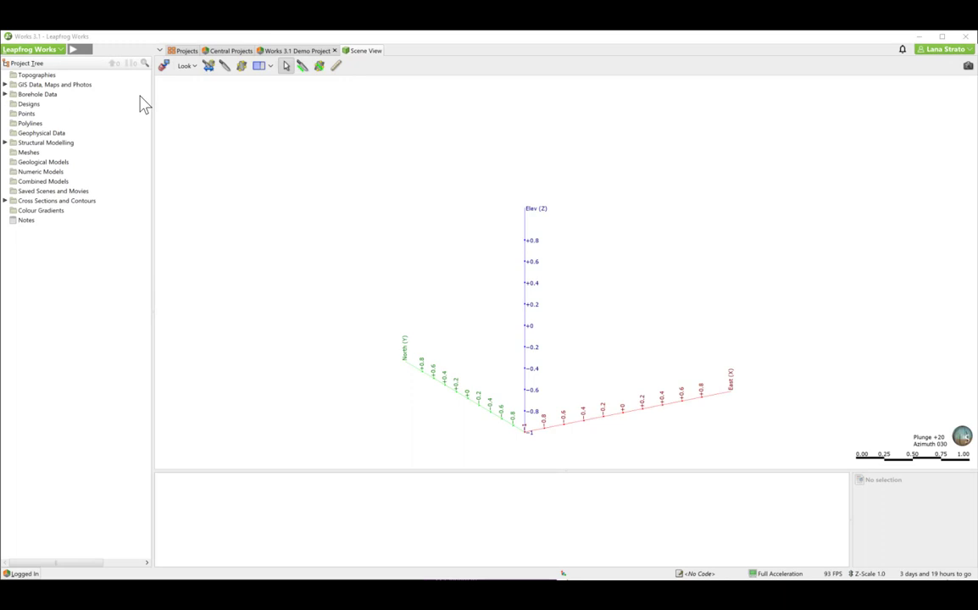
In Settings > Processing, leave background processes on Automatic (4 processes)
click(61, 50)
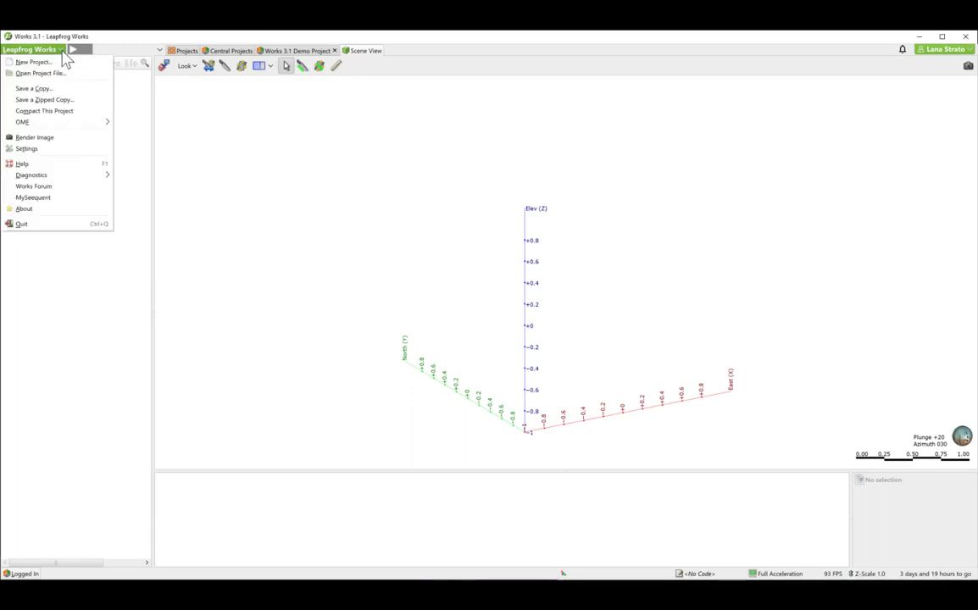
click(57, 150)
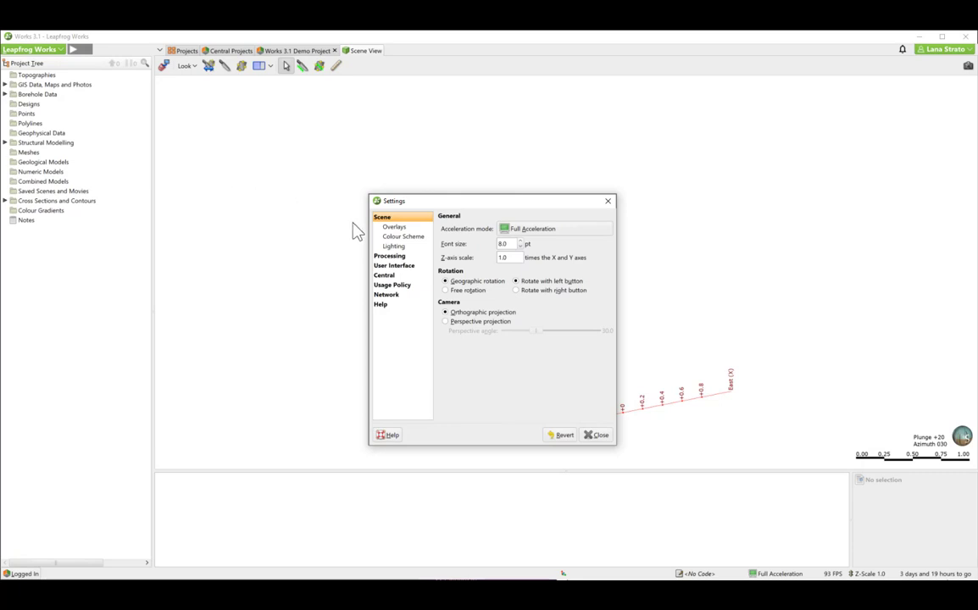
click(389, 257)
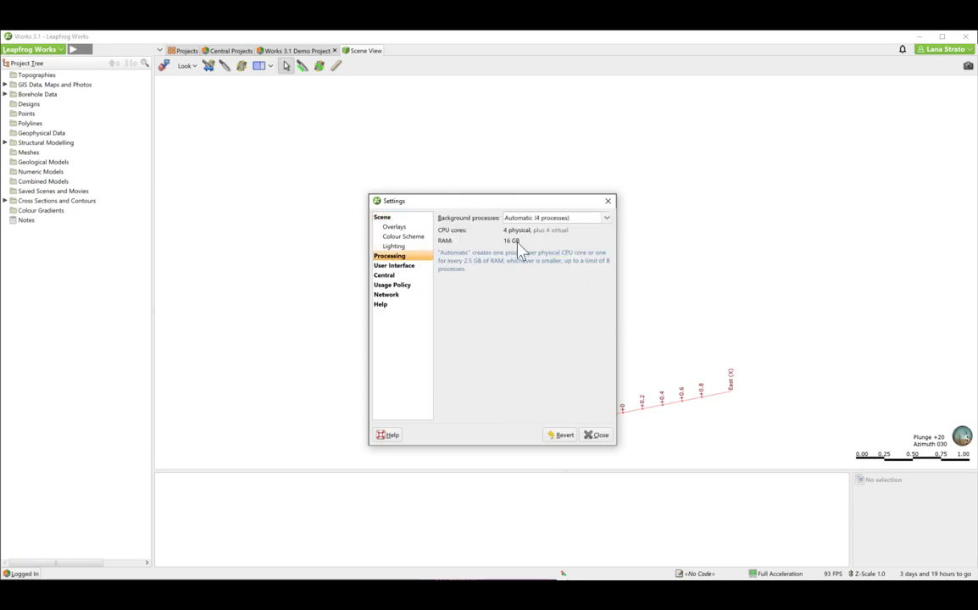
click(607, 219)
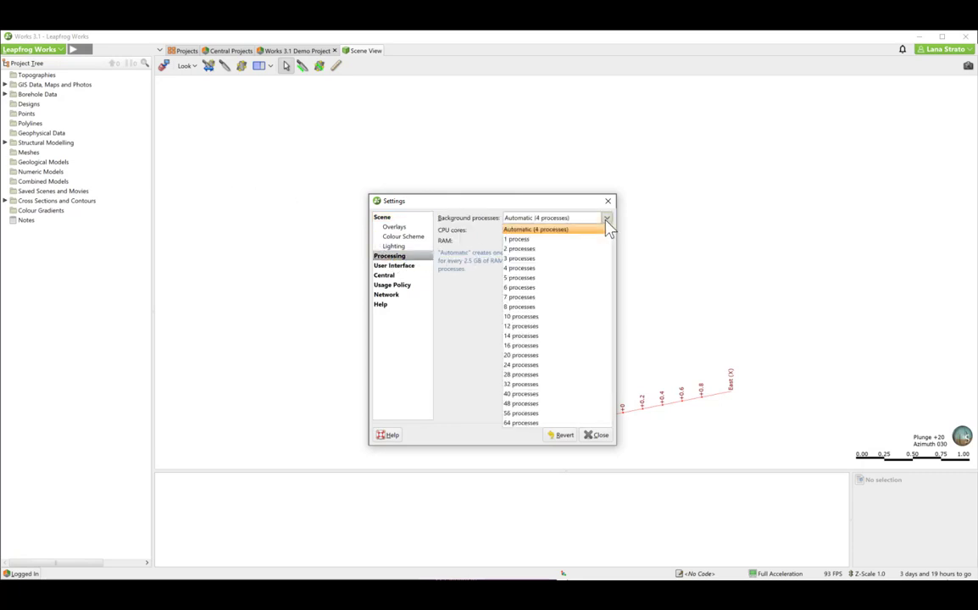
click(606, 219)
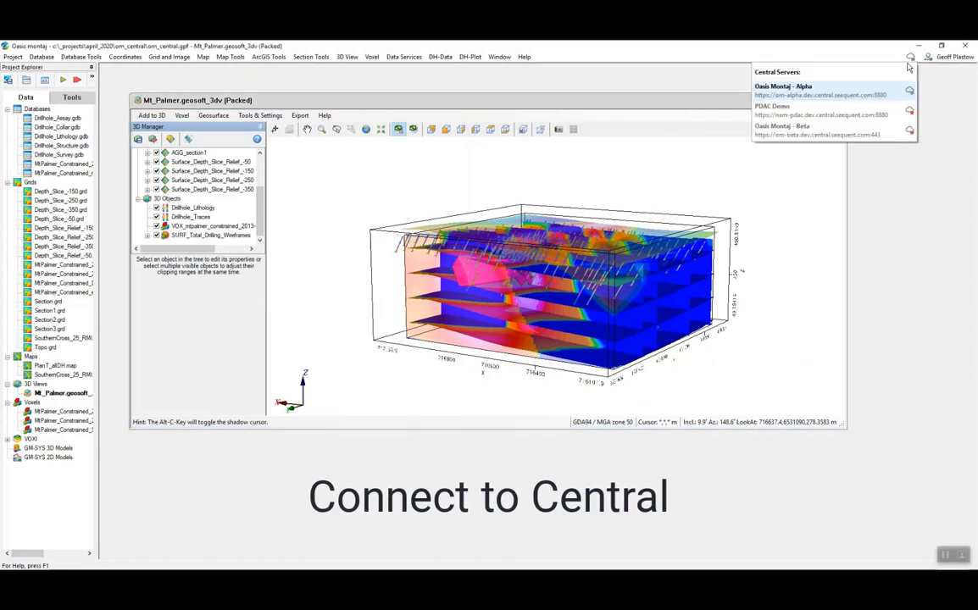
Connect to Oasis Montaj - Alpha and upload Depth_Slice_-150.grd to Simple Test Project
click(861, 91)
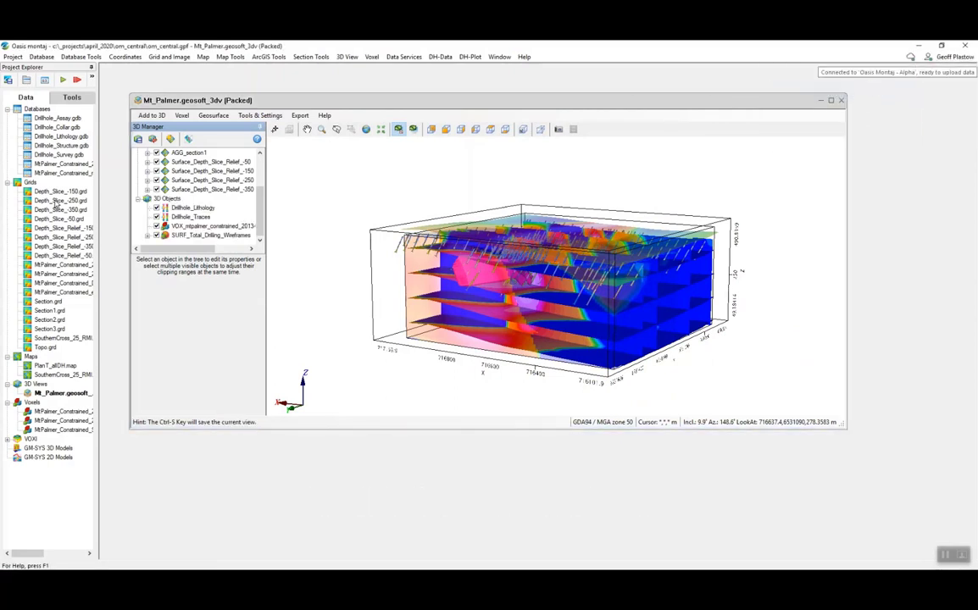
click(60, 192)
right_click(67, 192)
click(140, 236)
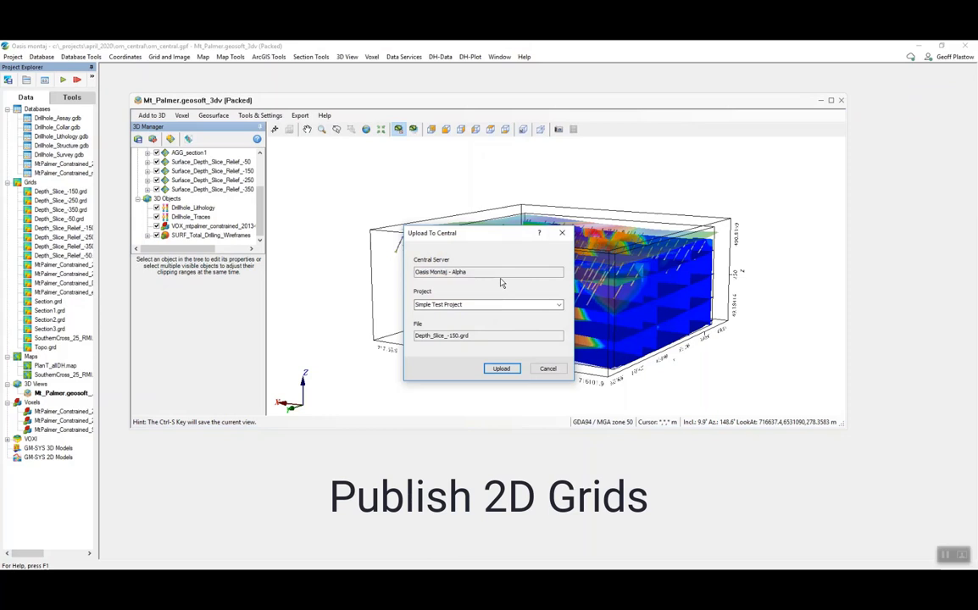
click(500, 305)
click(488, 312)
click(501, 368)
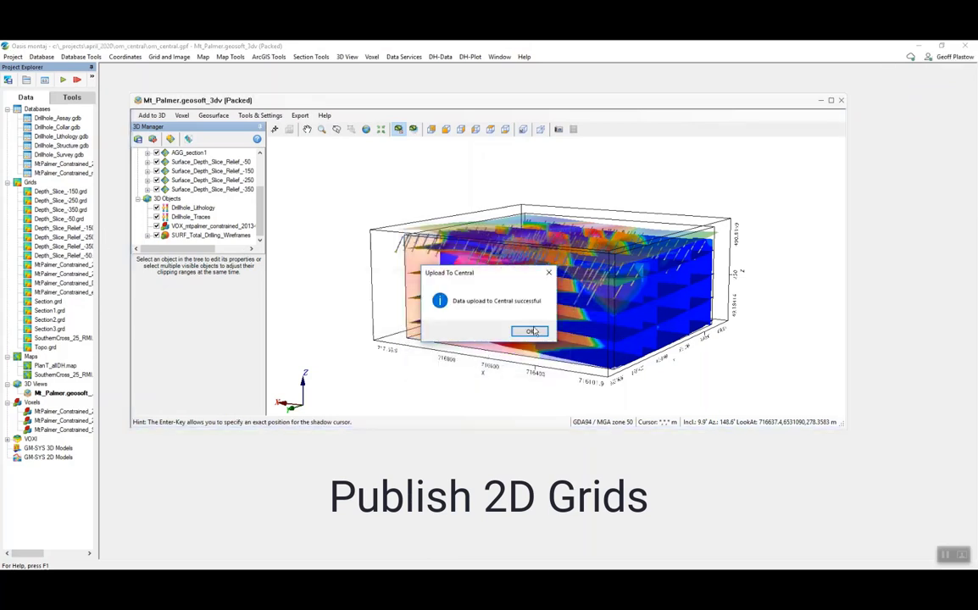
click(530, 331)
Upload a Mt Palmer voxel grid to Central as well
click(66, 421)
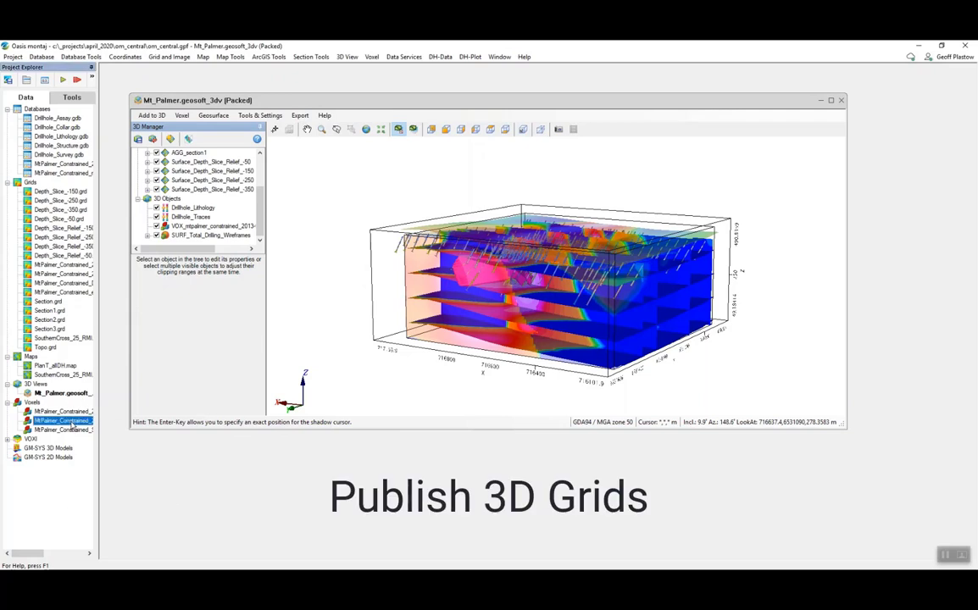
right_click(74, 428)
click(110, 466)
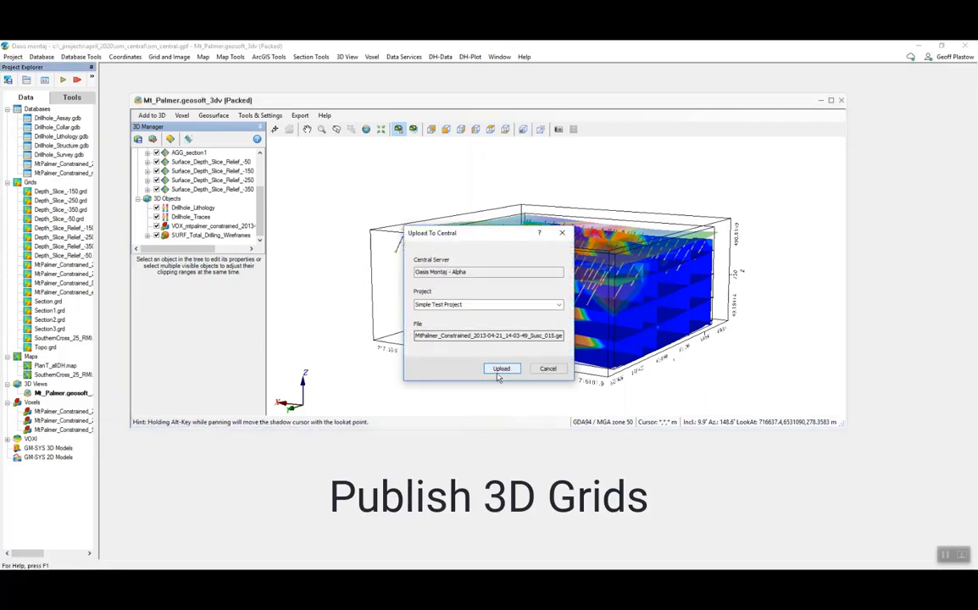
click(499, 371)
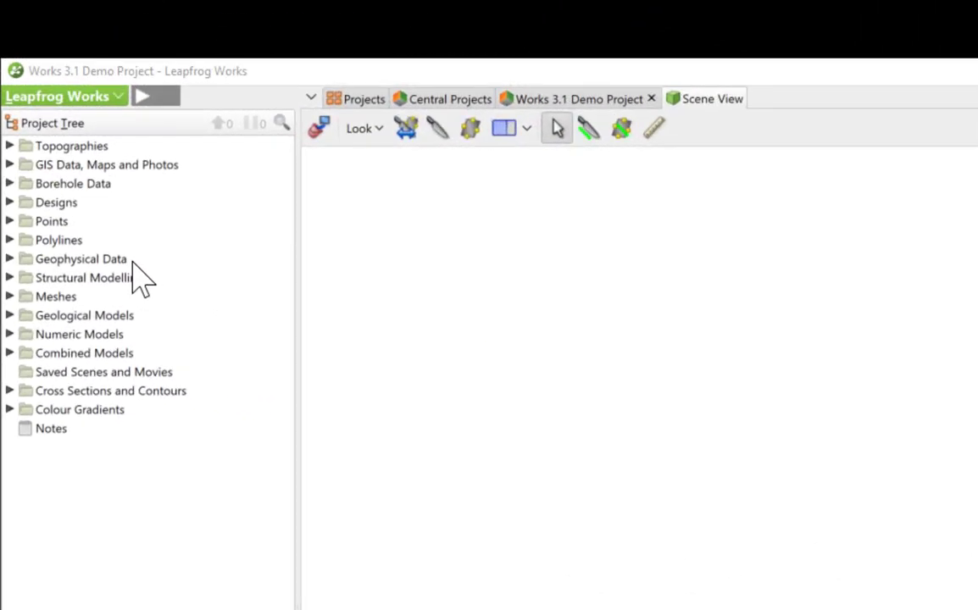
Import the Au_Topo_Clip block model from 3dview4.omf
right_click(133, 261)
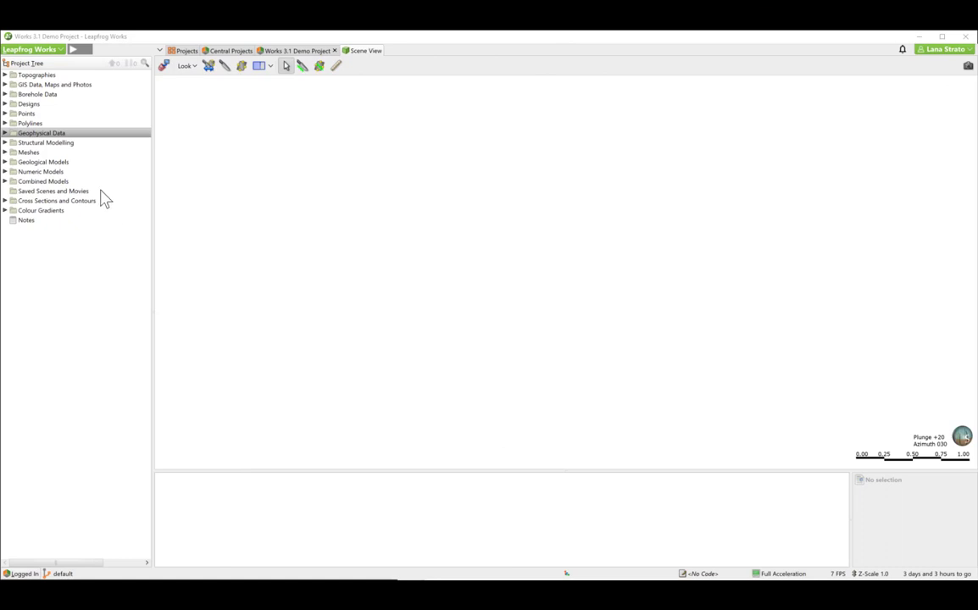
click(61, 51)
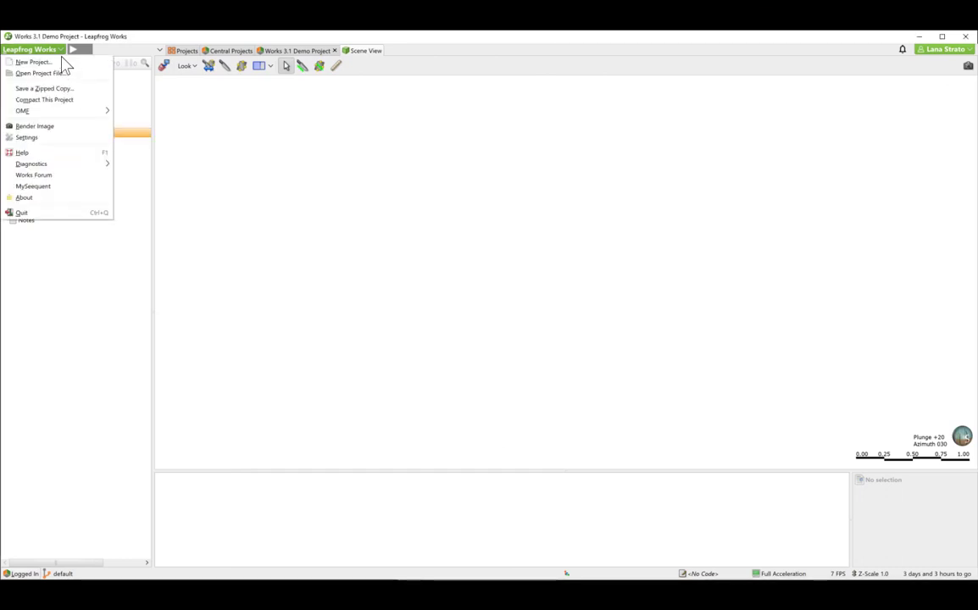
mouse_move(77, 118)
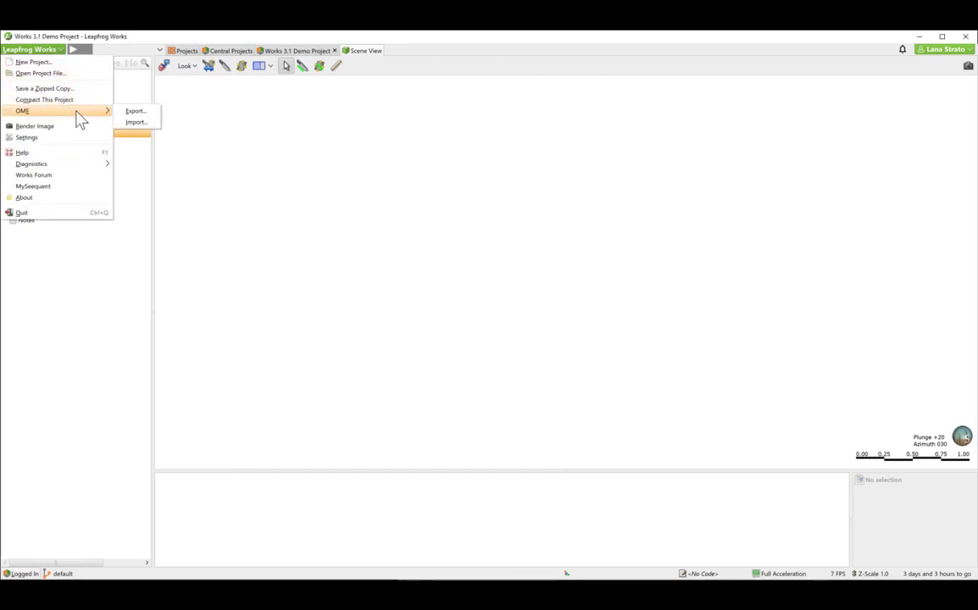
click(136, 126)
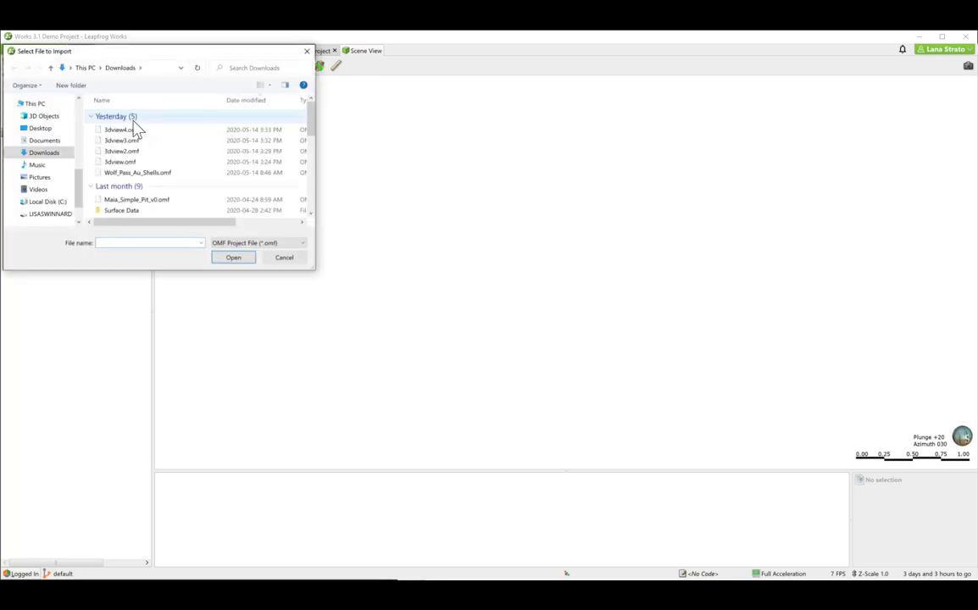
click(127, 130)
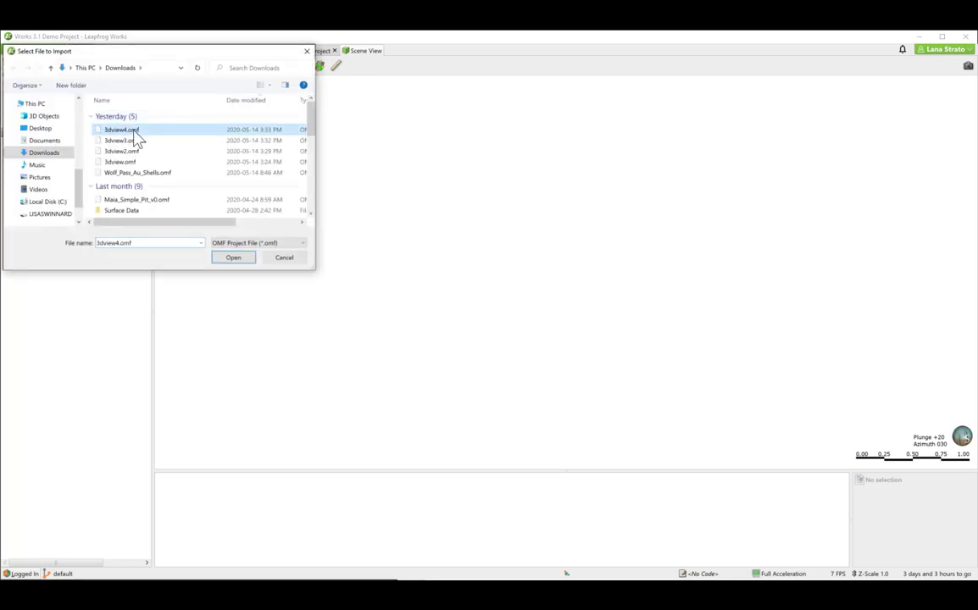
click(222, 257)
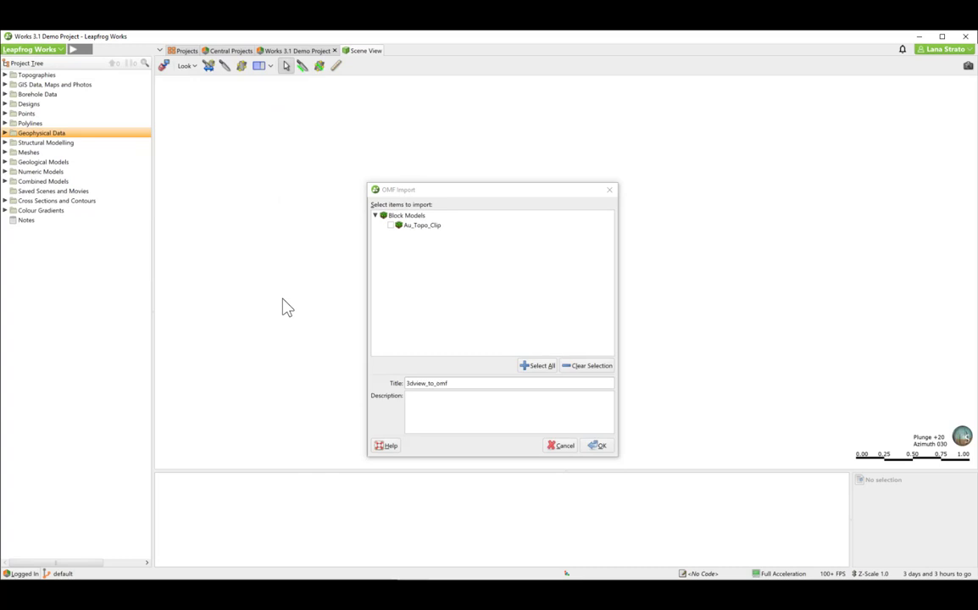
click(390, 226)
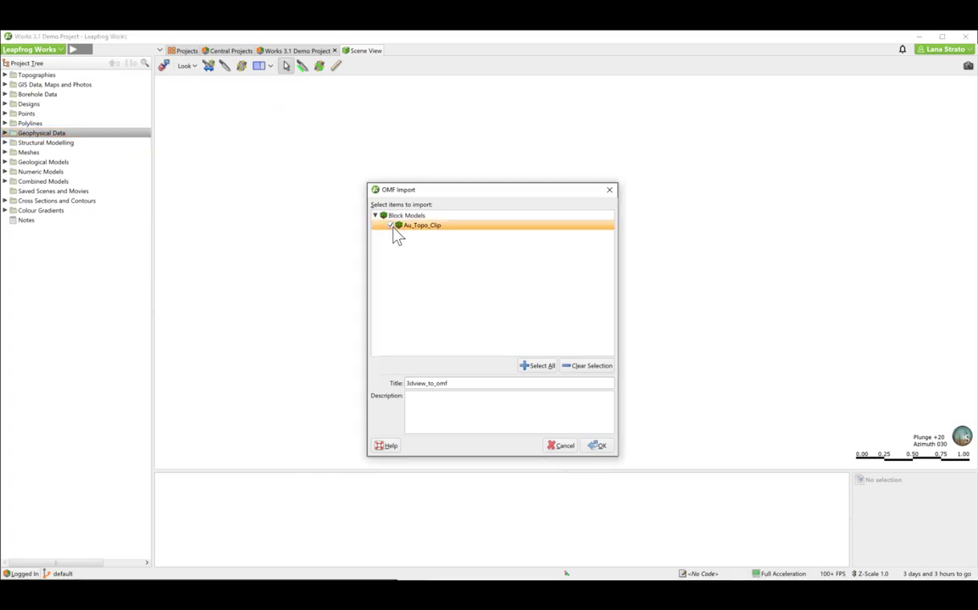
click(600, 447)
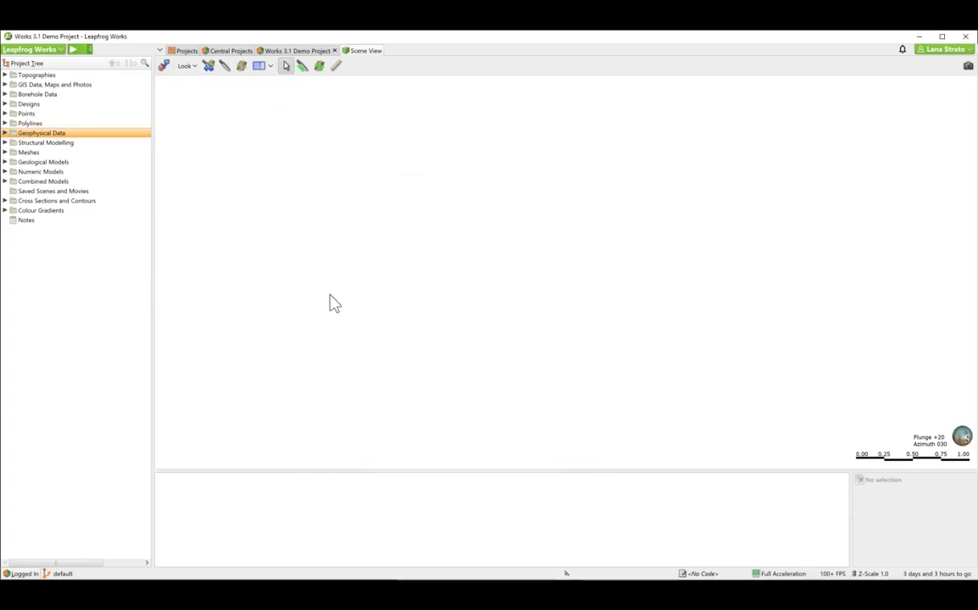
Display Au_Topo_Clip in the scene as solid coloured blocks and orbit to a side-on view
drag(61, 152, 356, 174)
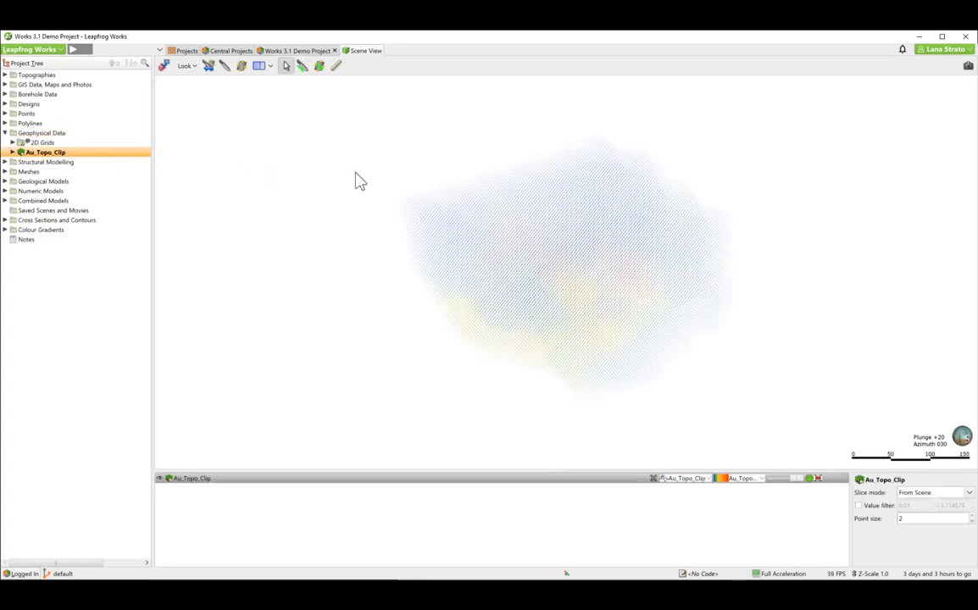
click(801, 479)
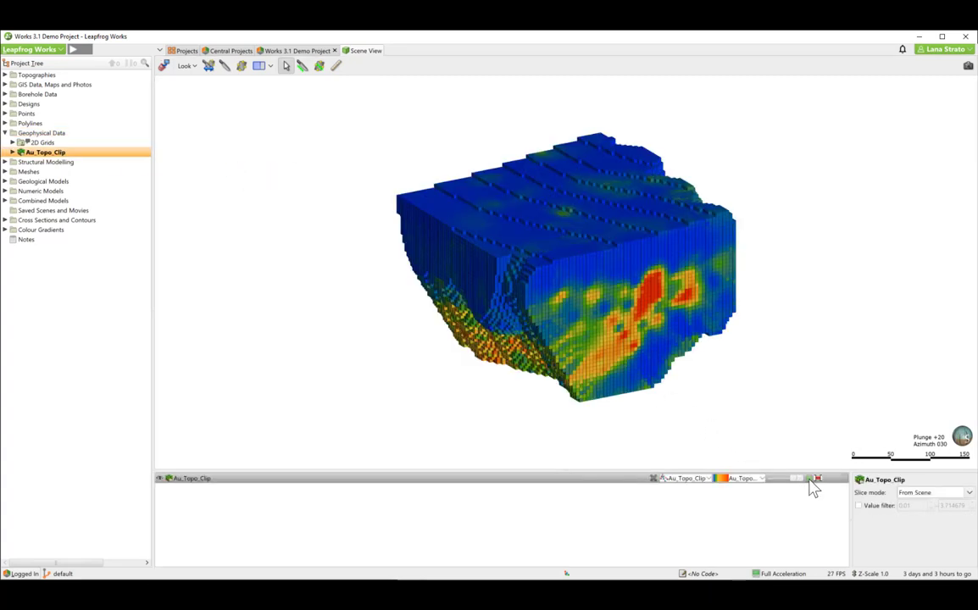
drag(778, 366, 744, 353)
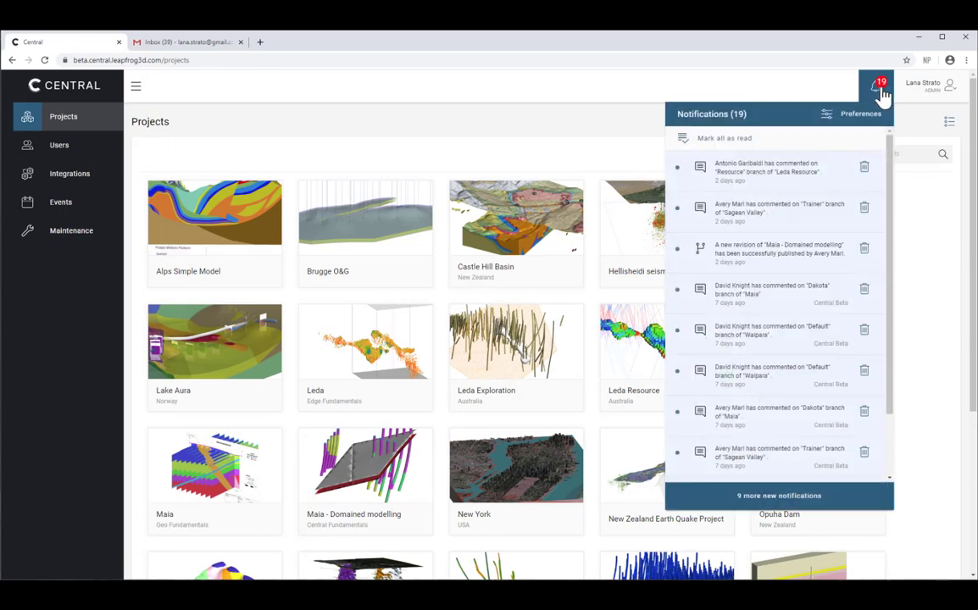
Mark the first comment notification read, open Maia - Domained modelling from its revision notification, and check the inbox
click(779, 177)
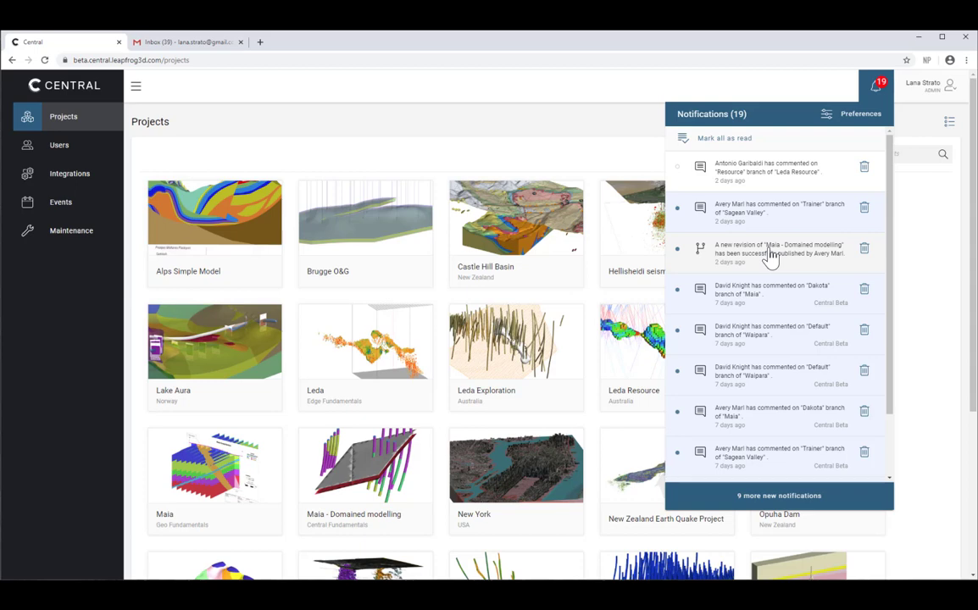
click(769, 254)
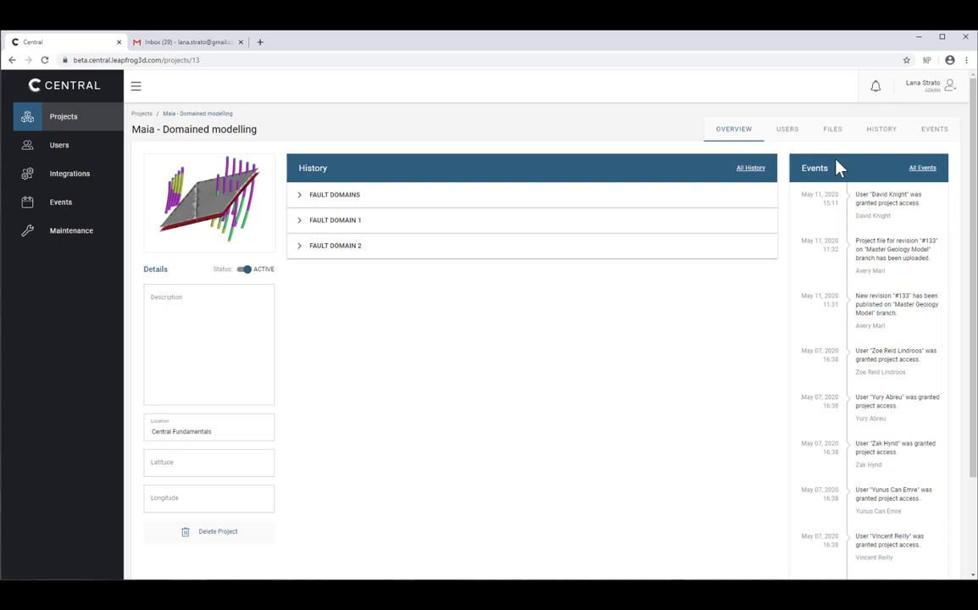
click(876, 88)
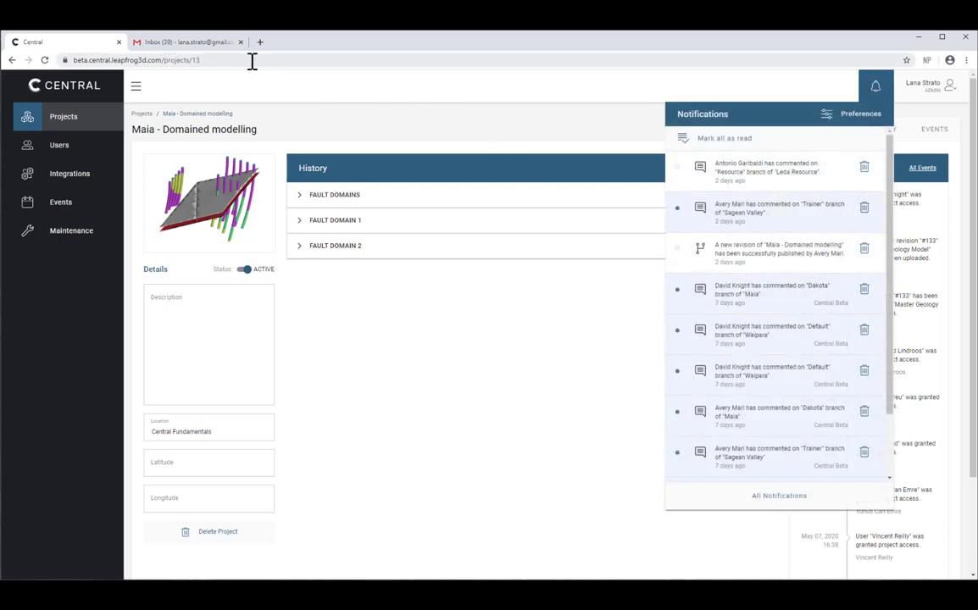
click(188, 42)
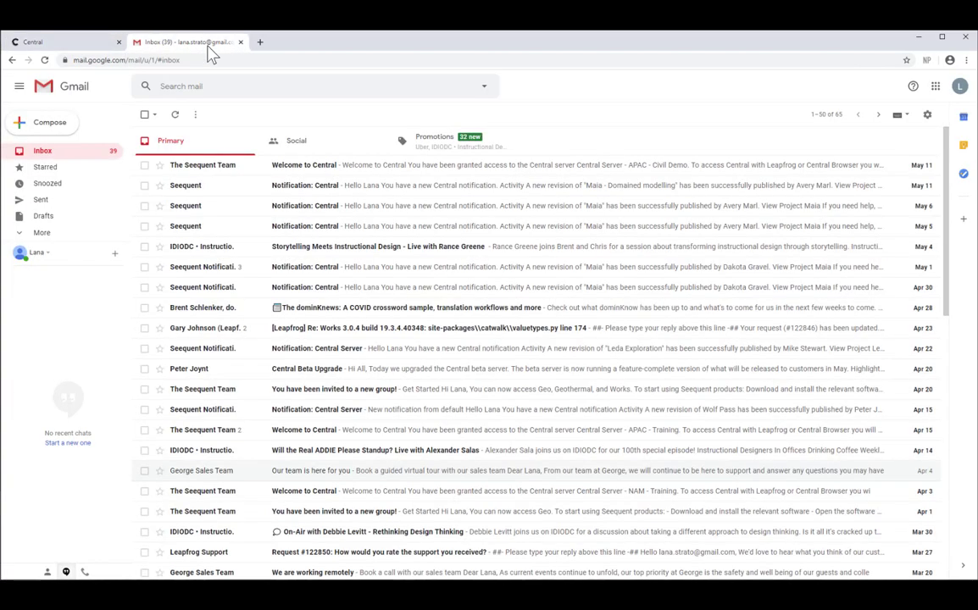
click(93, 41)
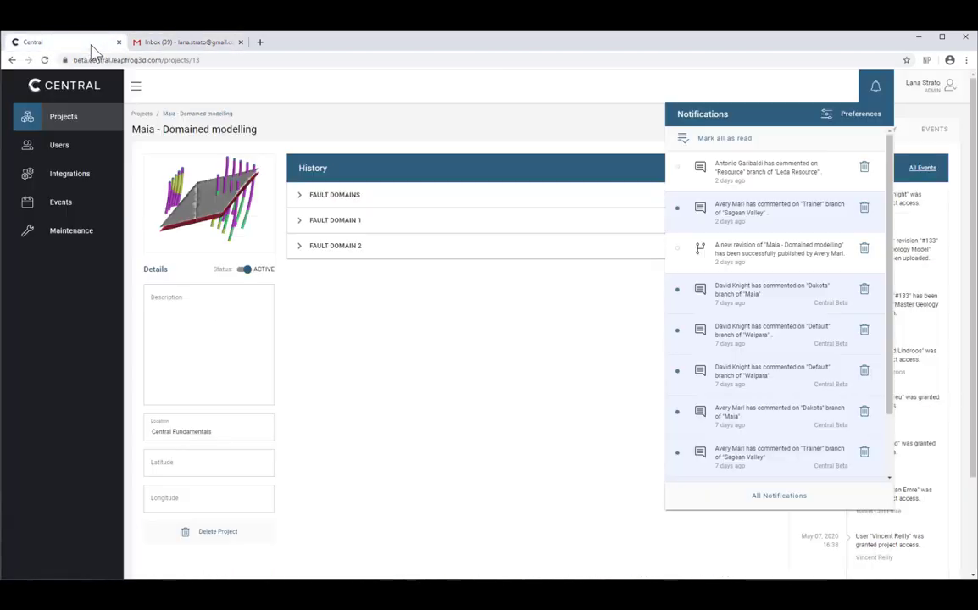
Untick Email for Revisions and Branches in the notification preferences
click(828, 119)
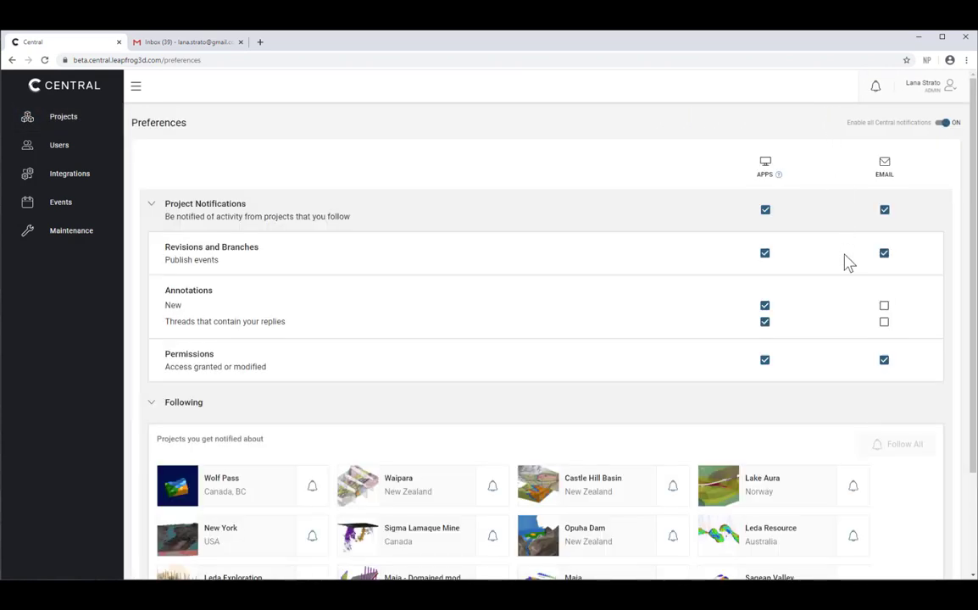
click(886, 257)
scroll(851, 437, down, 2)
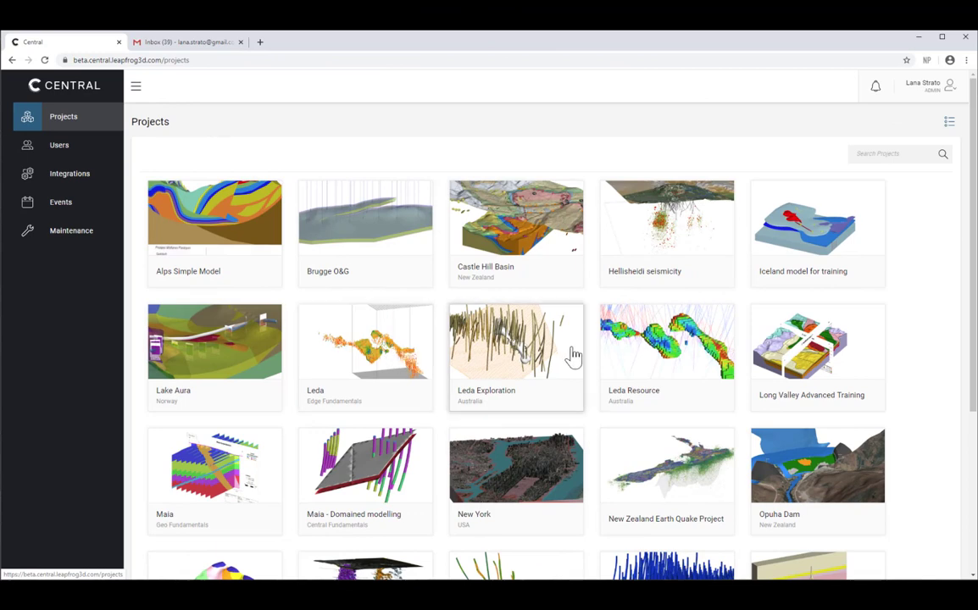
Drag the desktop Designs folder into the Leda Resource project's Files list
click(620, 357)
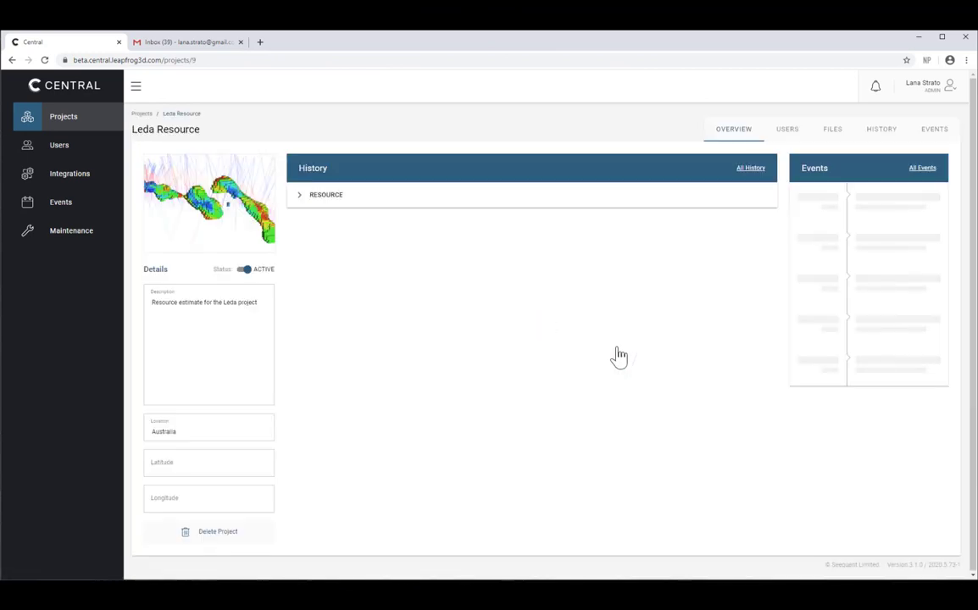
click(830, 136)
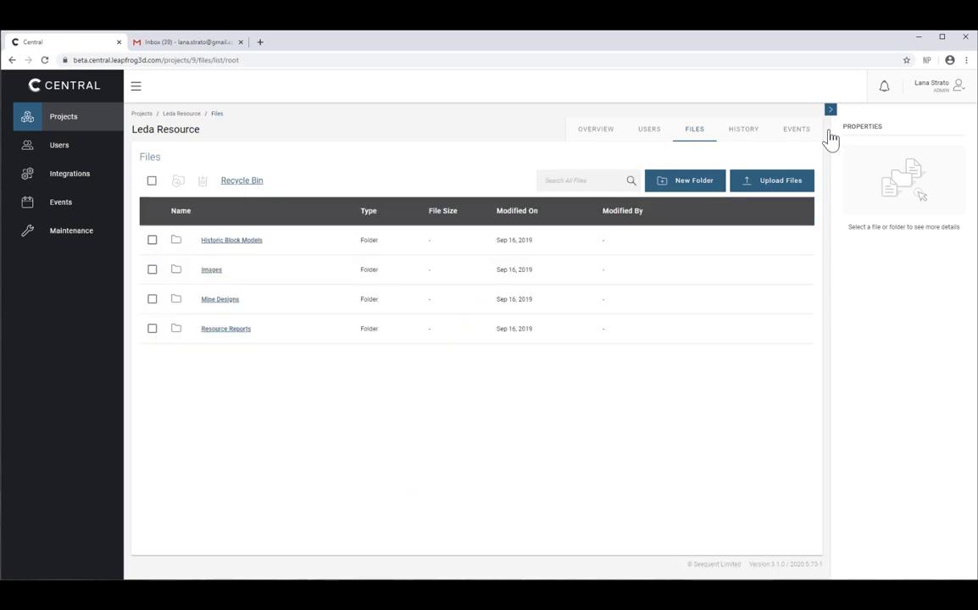
key(alt+Tab)
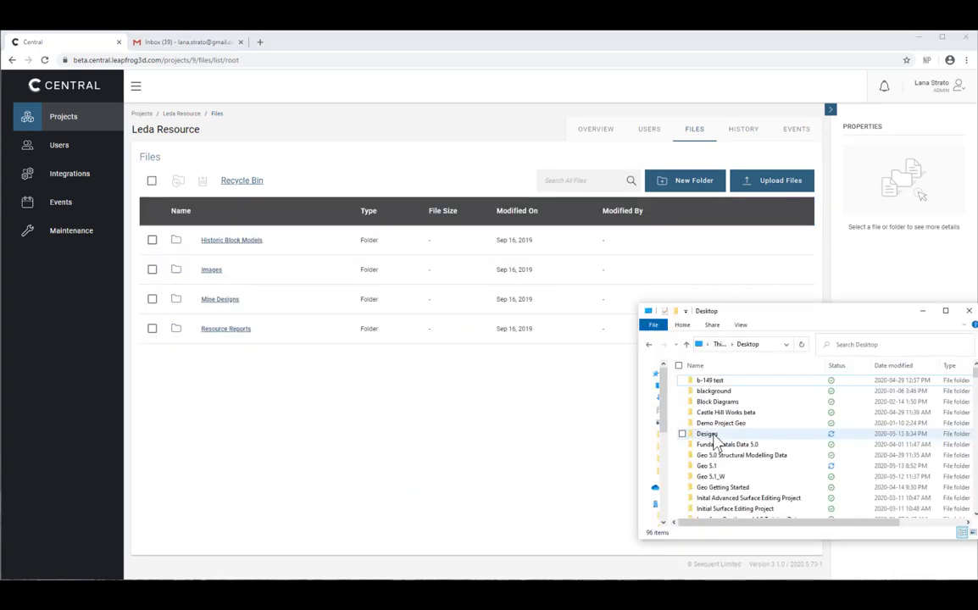
drag(721, 434, 449, 428)
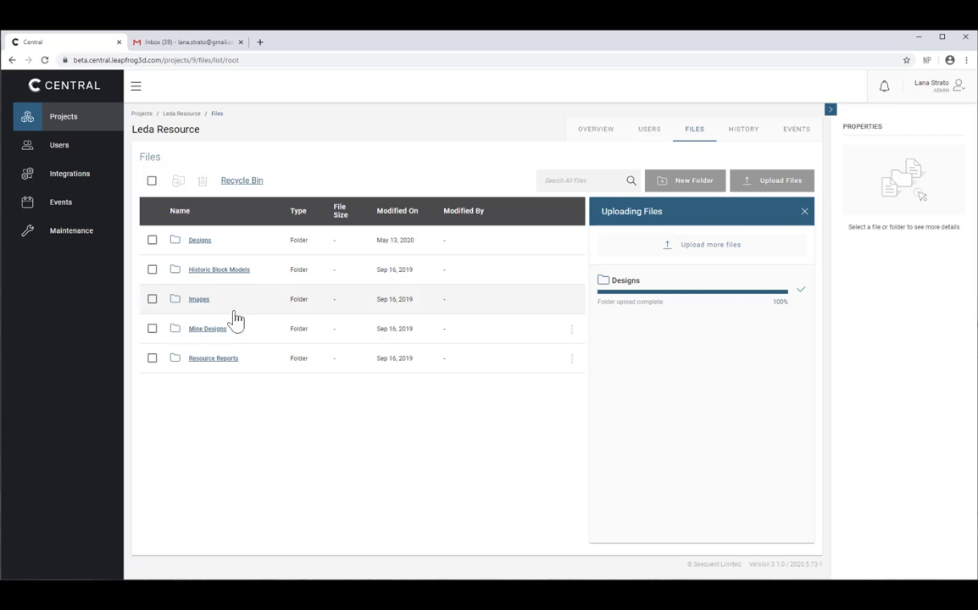
Delete LEDA_PIT1_NS_basic.dxf from the Designs folder, sending it to the recycle bin
click(203, 242)
click(152, 242)
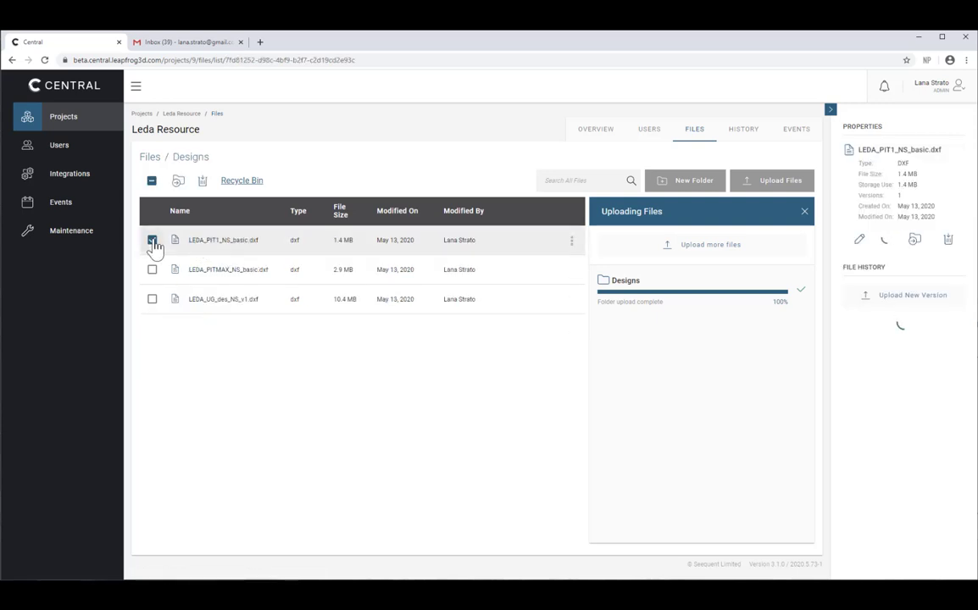
click(200, 183)
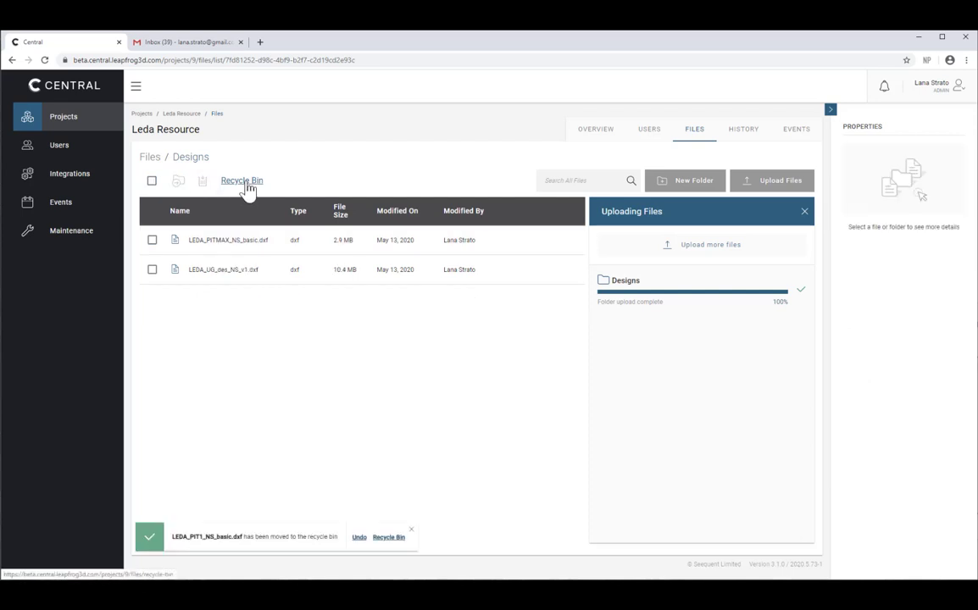
Restore the dxf from the Recycle Bin and confirm it is back in Designs
click(244, 183)
click(153, 241)
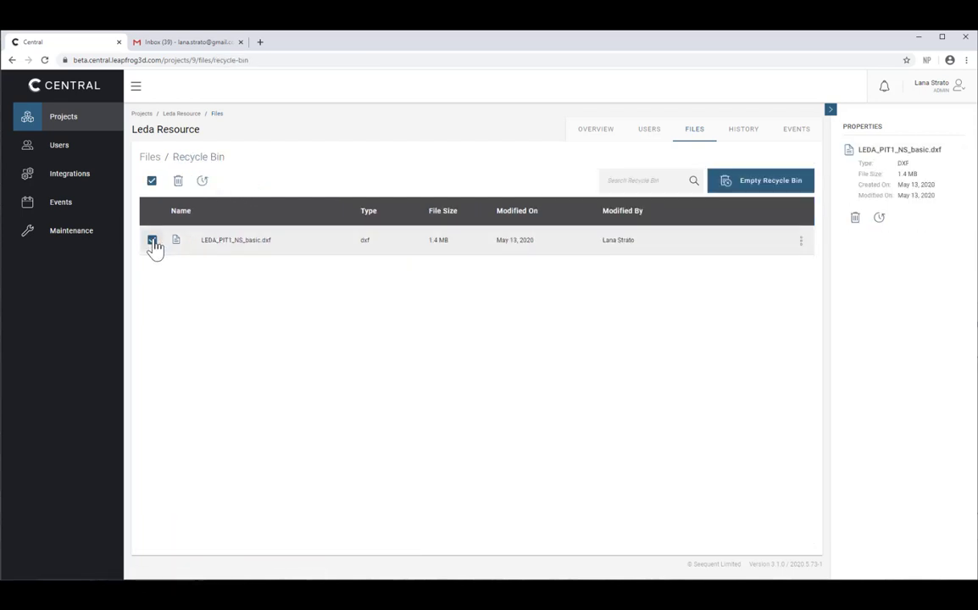
click(203, 183)
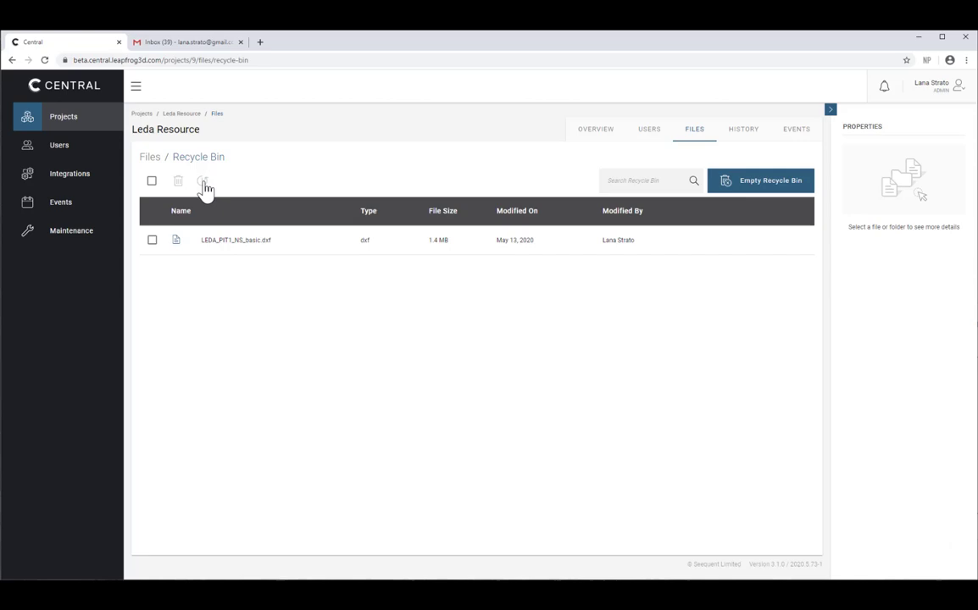
click(150, 157)
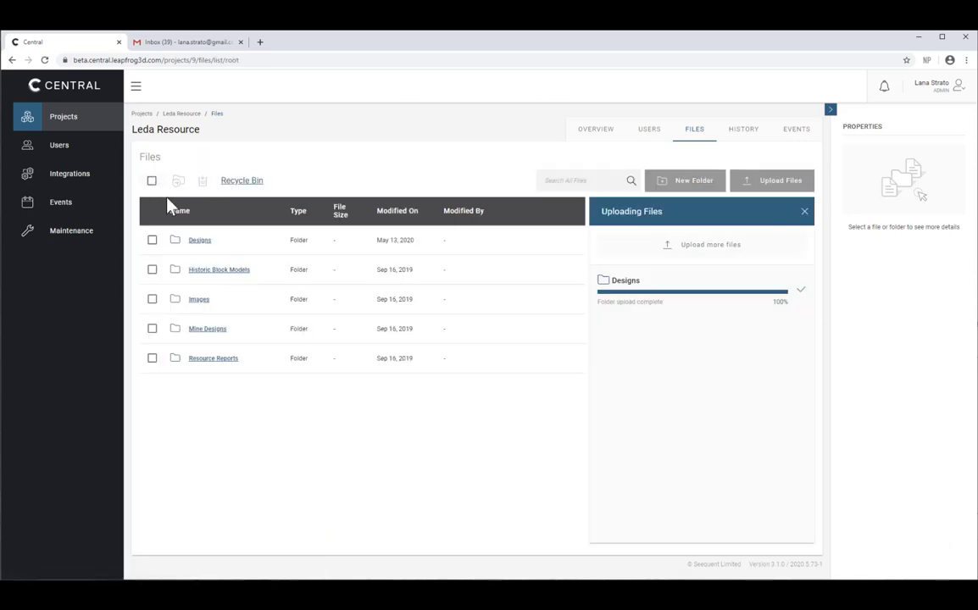
click(193, 266)
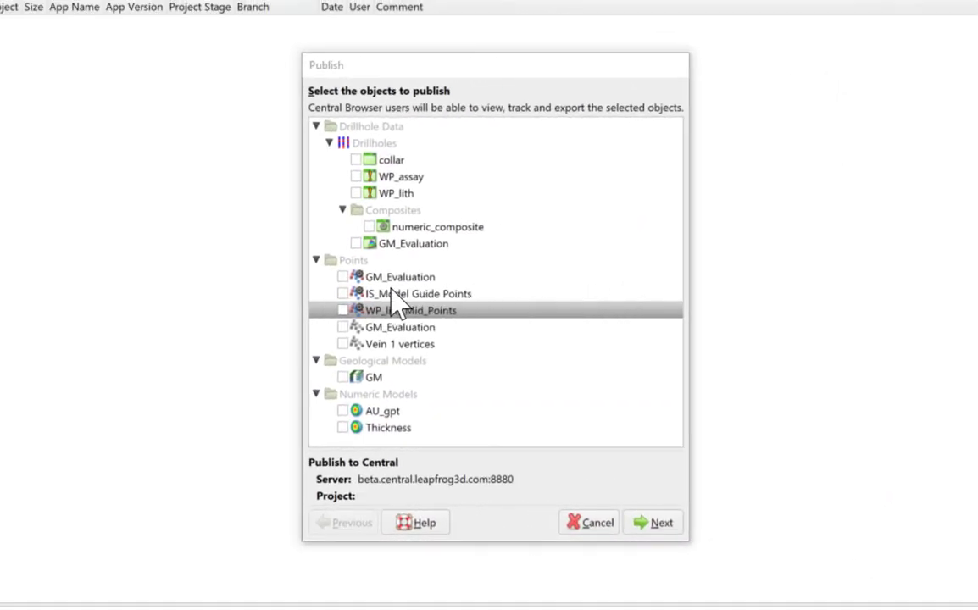
Tick IS_Model Guide Points and WP_lith_Mid_Points under Points in the Publish dialog
click(343, 294)
click(342, 310)
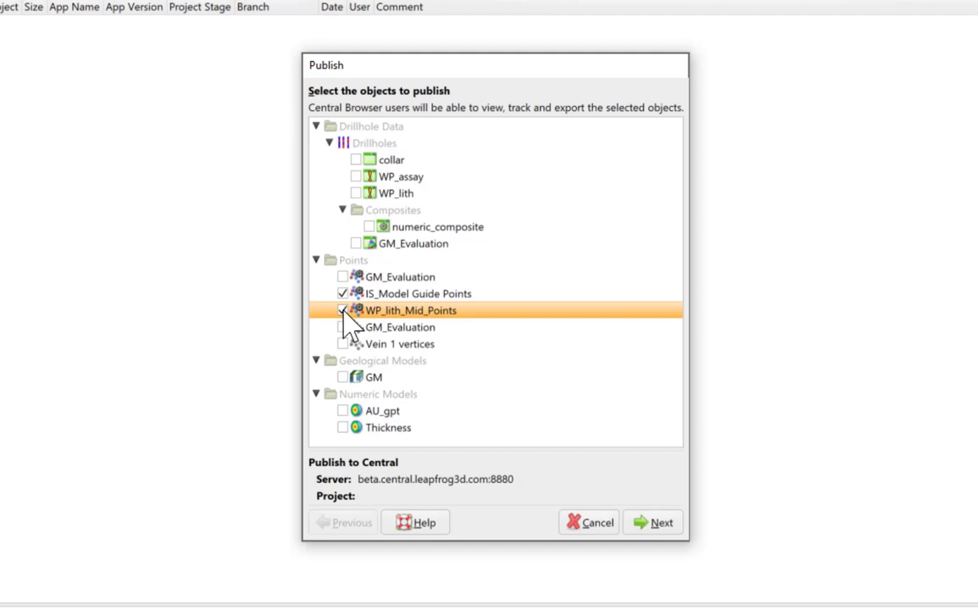